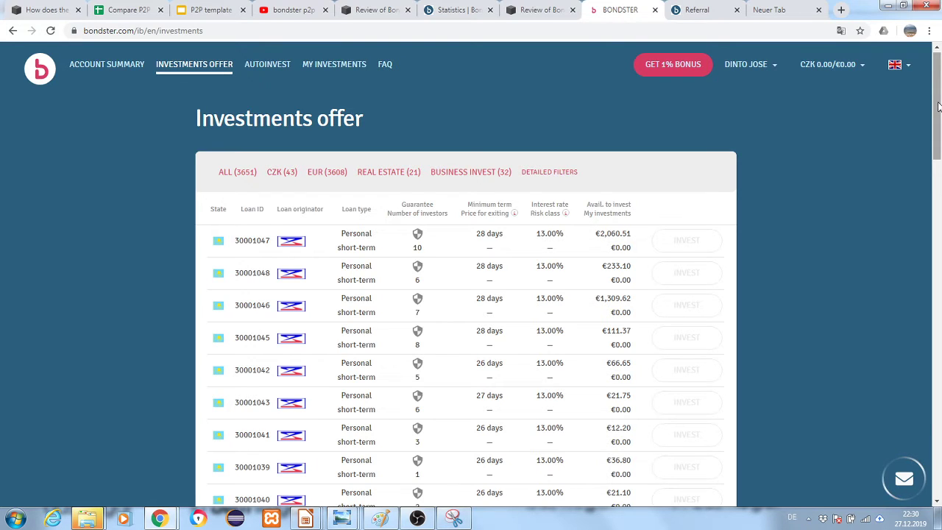
- Filter the Investments offer to the 3608 EUR loans
{"action": "left_click_drag", "start_coordinate": [938, 107], "coordinate": [938, 118]}
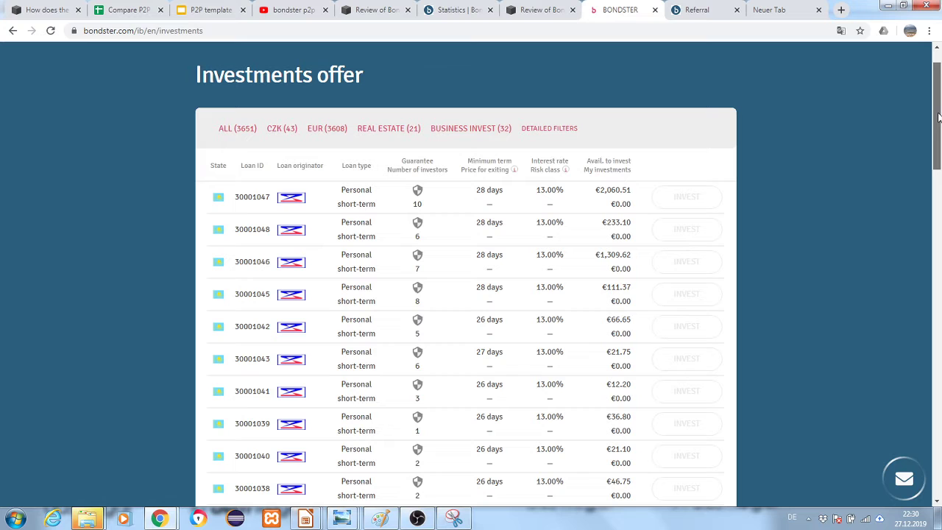
{"action": "left_click", "coordinate": [324, 132]}
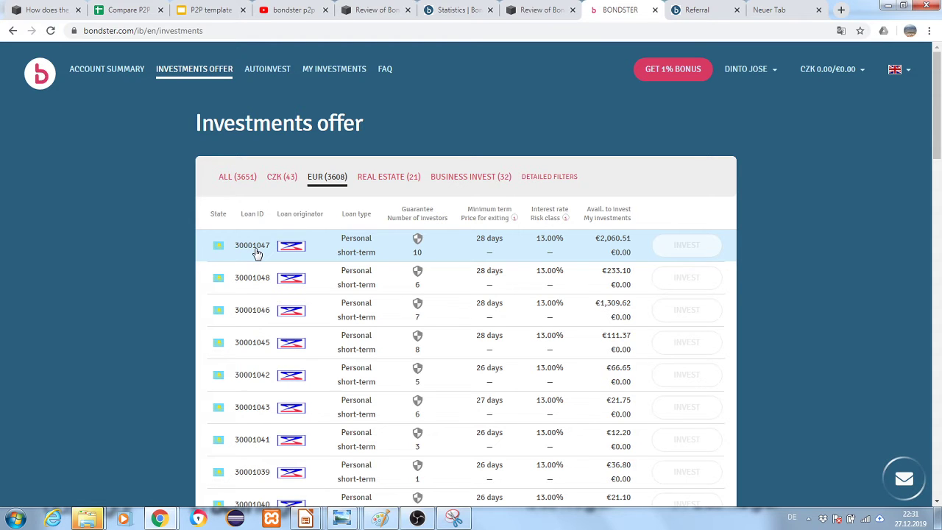
- Expand loan 30001047, review its 13.00% rate and 83.34% LTV, then show its collateral
{"action": "left_click", "coordinate": [257, 253]}
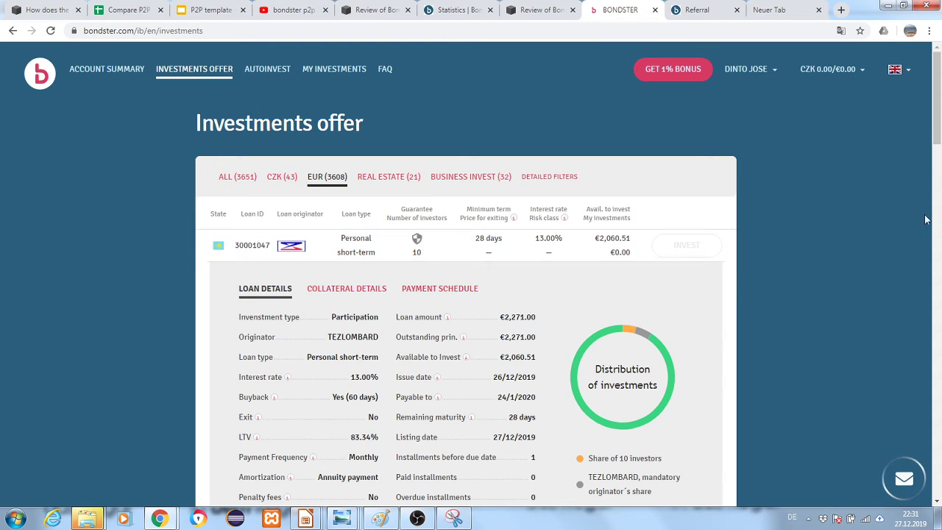
{"action": "left_click_drag", "start_coordinate": [937, 115], "coordinate": [937, 137]}
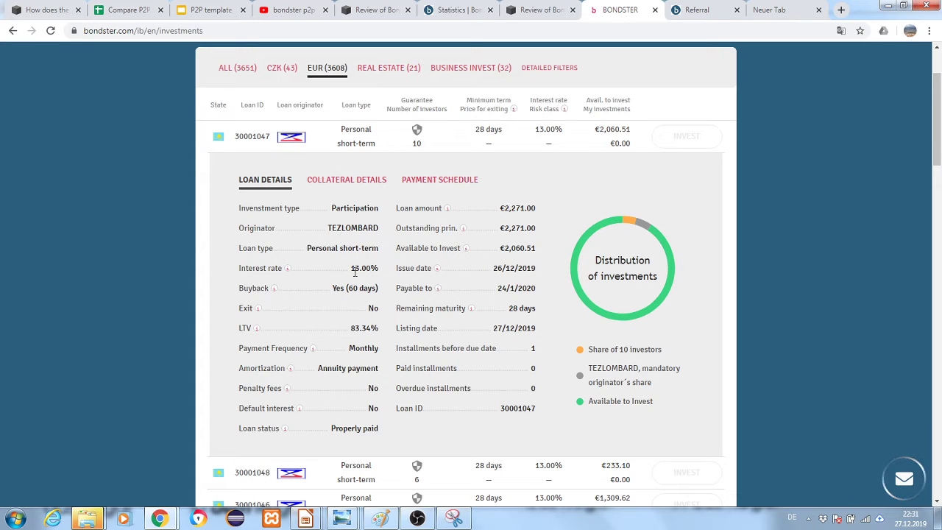
{"action": "left_click_drag", "start_coordinate": [351, 268], "coordinate": [376, 266]}
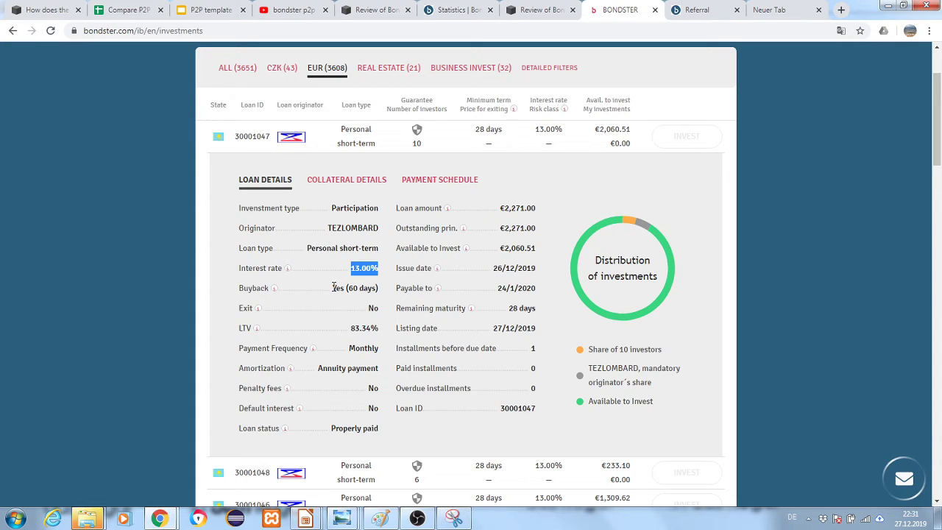
{"action": "left_click_drag", "start_coordinate": [333, 288], "coordinate": [343, 288]}
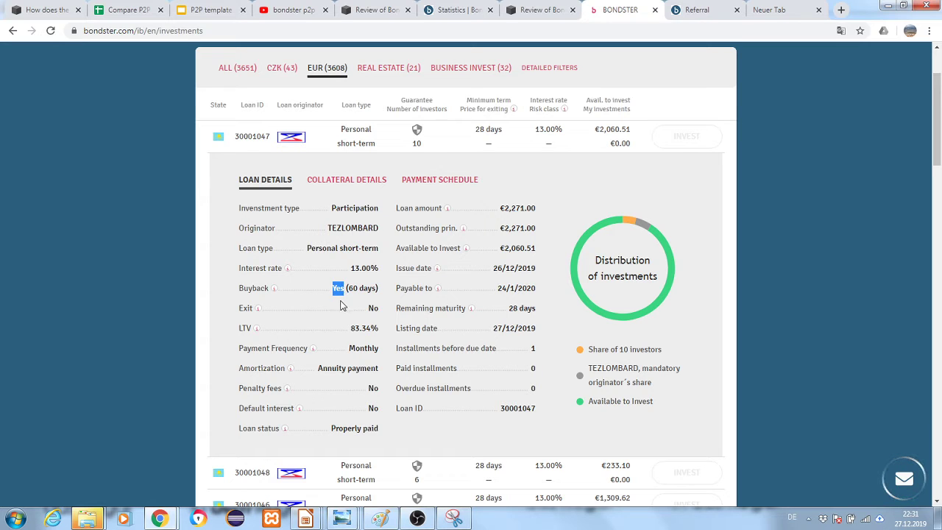
{"action": "left_click", "coordinate": [348, 311]}
{"action": "left_click_drag", "start_coordinate": [352, 326], "coordinate": [380, 329]}
{"action": "left_click", "coordinate": [382, 331]}
{"action": "left_click_drag", "start_coordinate": [938, 127], "coordinate": [938, 135]}
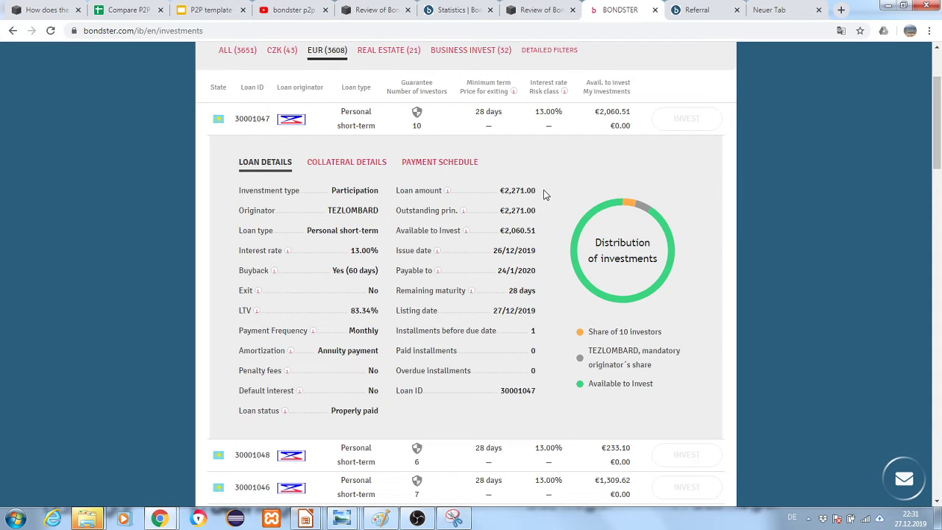
{"action": "left_click", "coordinate": [344, 169]}
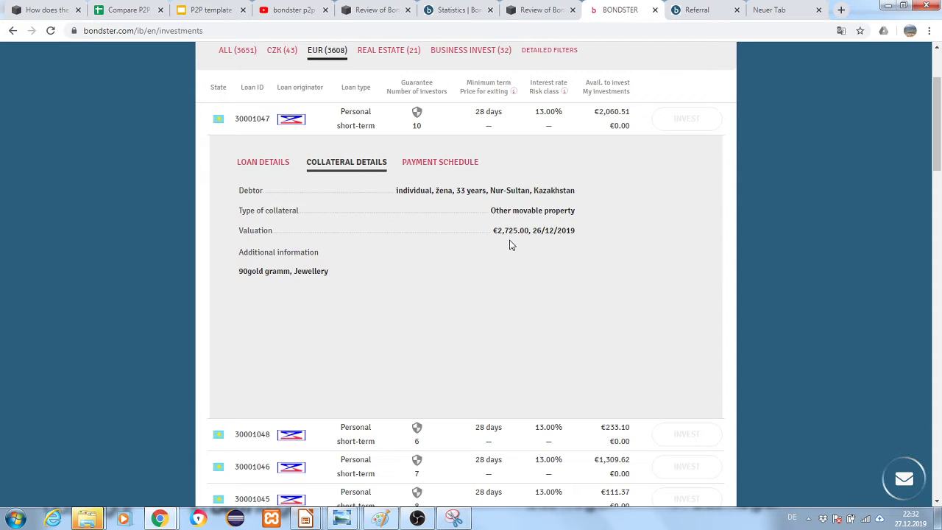
{"action": "left_click", "coordinate": [272, 163]}
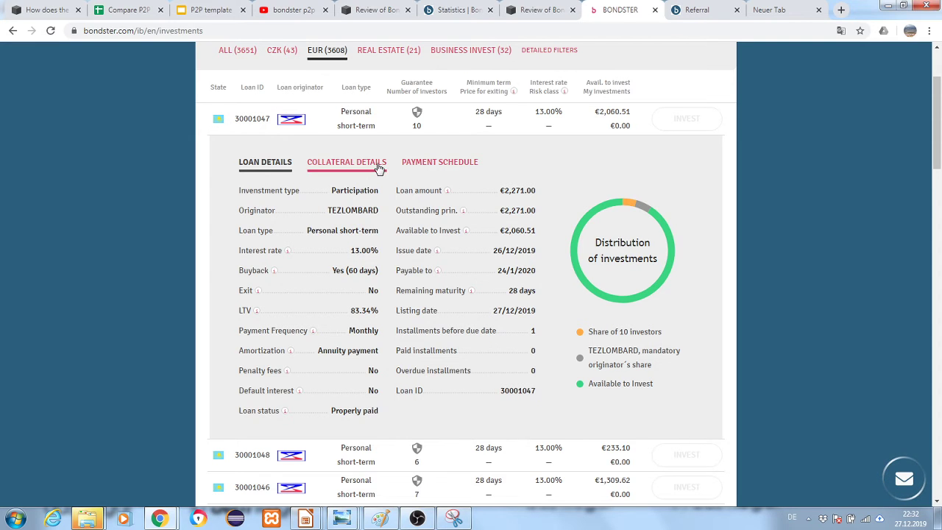
{"action": "left_click", "coordinate": [350, 162]}
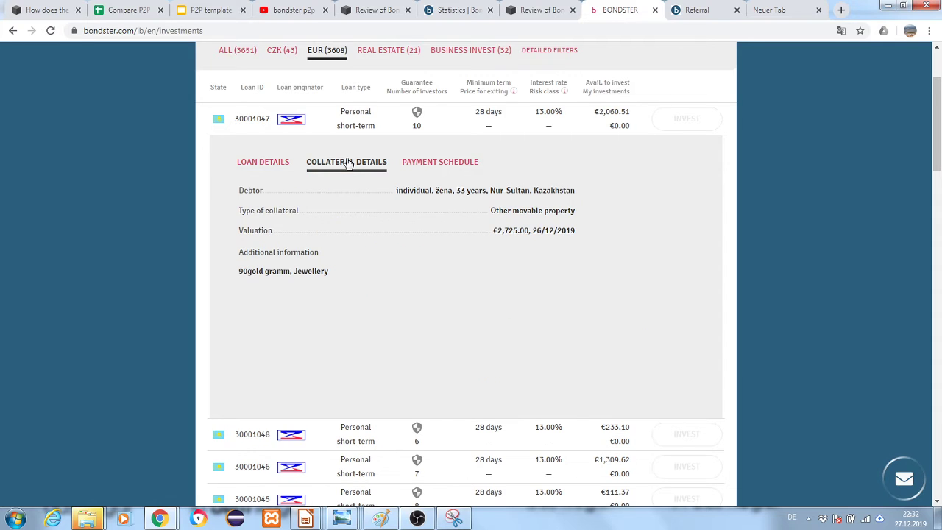
{"action": "left_click", "coordinate": [273, 162]}
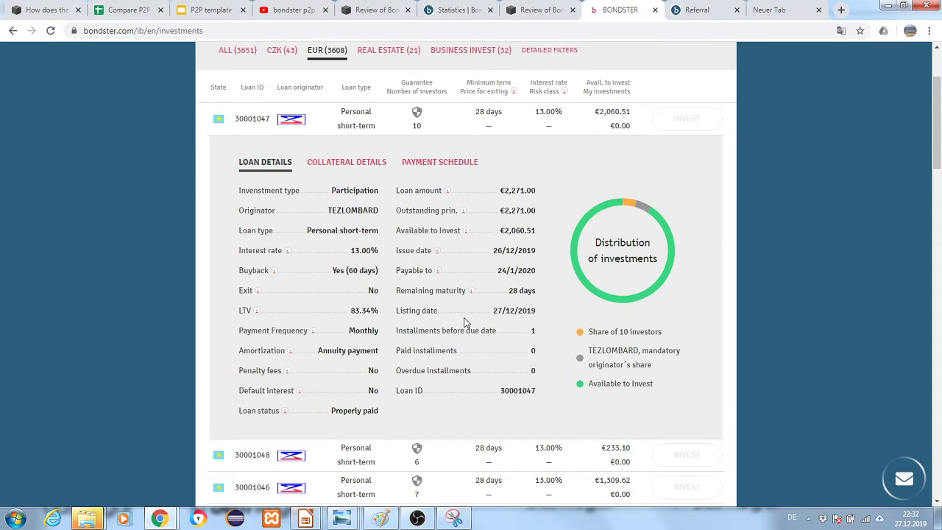
{"action": "left_click", "coordinate": [360, 164]}
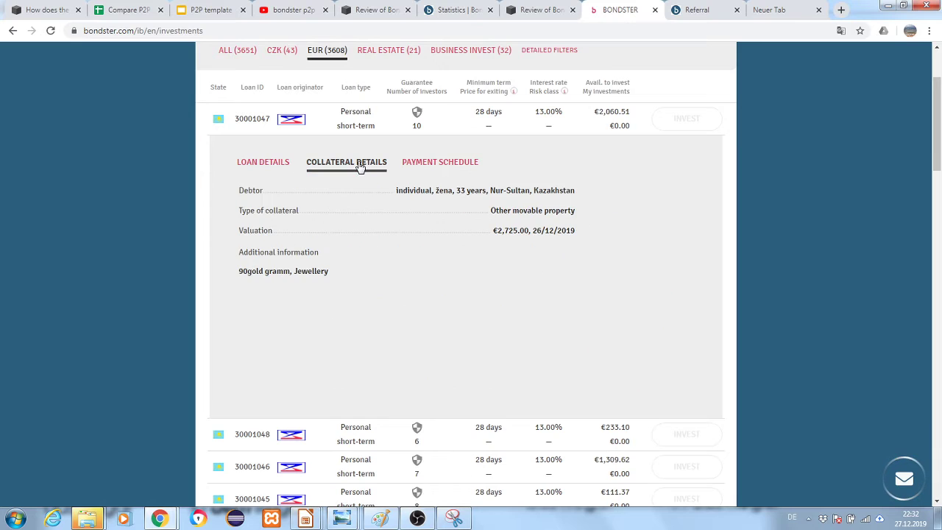
{"action": "left_click", "coordinate": [419, 162]}
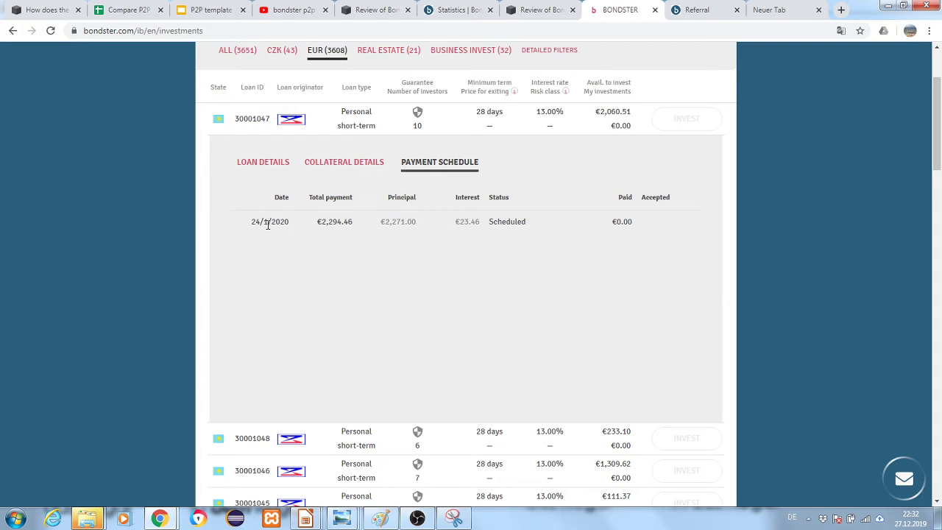
{"action": "left_click", "coordinate": [270, 165]}
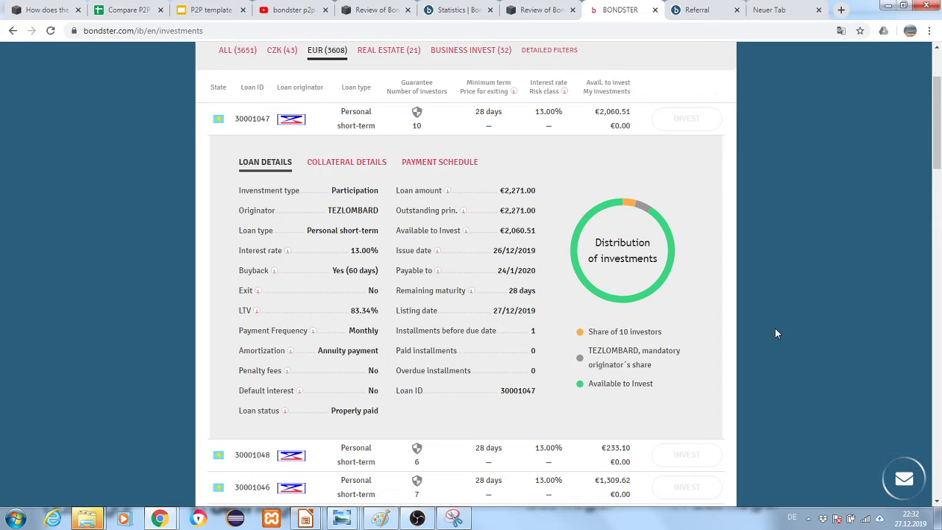
{"action": "scroll", "coordinate": [557, 315], "scroll_direction": "down", "scroll_amount": 3}
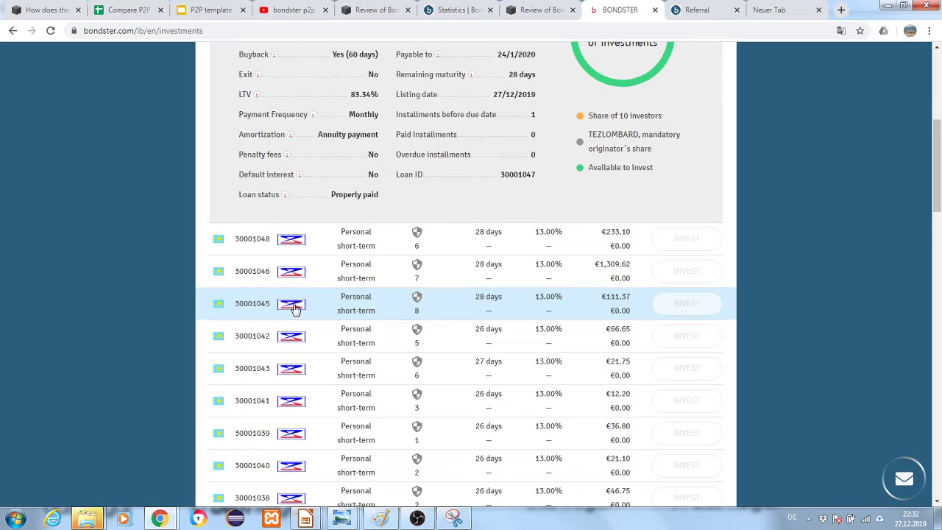
{"action": "scroll", "coordinate": [493, 141], "scroll_direction": "up", "scroll_amount": 4}
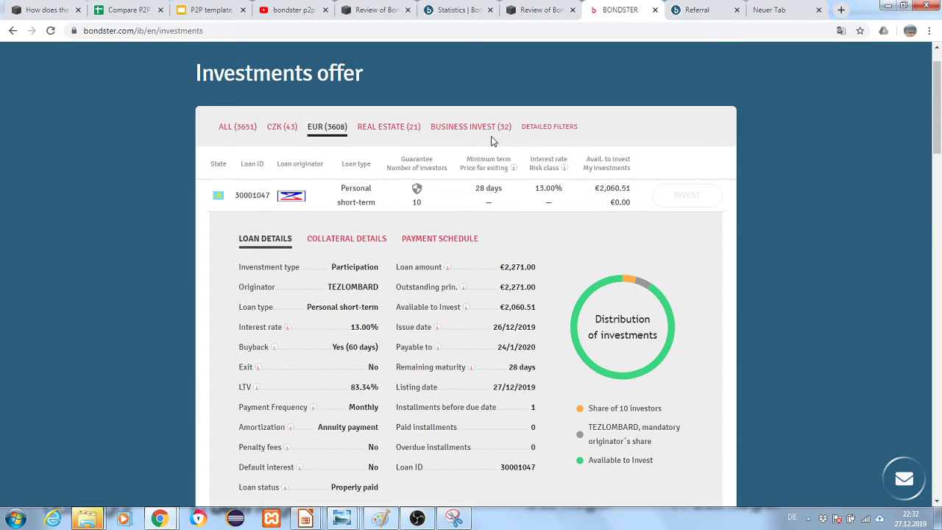
- Show the 21 real estate loans and expand loan 10029141, noting originator ACEMA and 43.32% LTV
{"action": "left_click", "coordinate": [404, 126]}
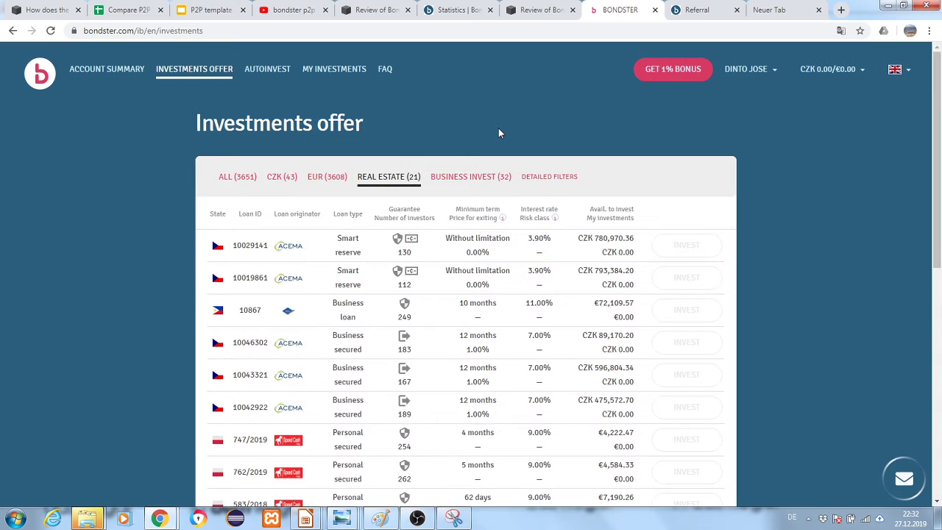
{"action": "left_click", "coordinate": [259, 250]}
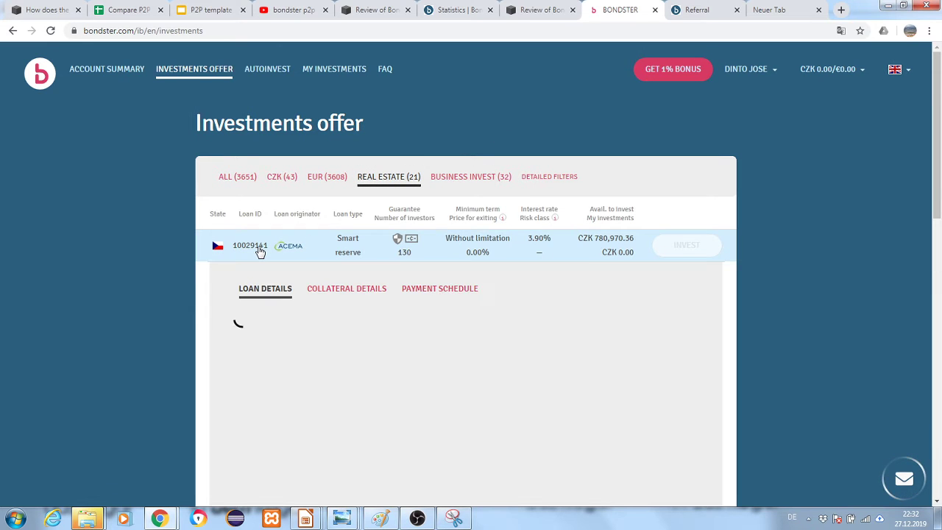
{"action": "left_click_drag", "start_coordinate": [938, 175], "coordinate": [940, 211]}
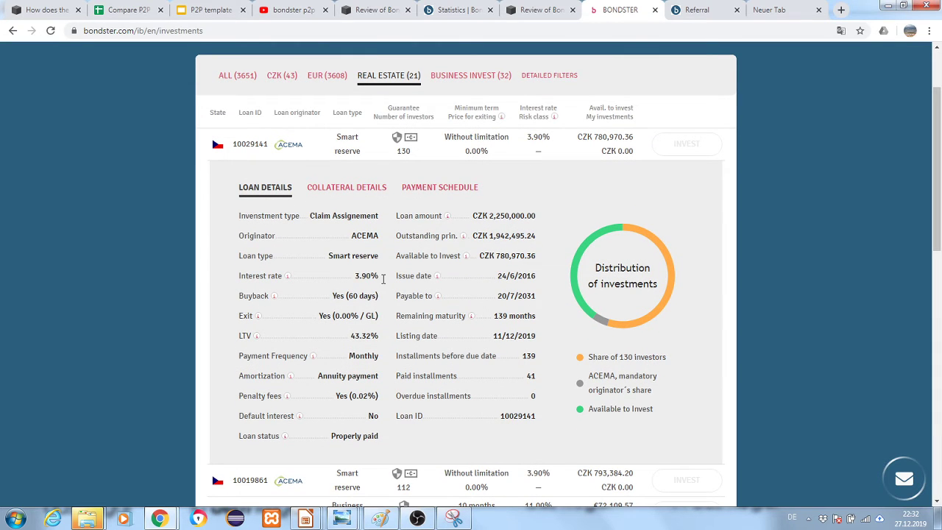
{"action": "left_click_drag", "start_coordinate": [350, 236], "coordinate": [378, 236]}
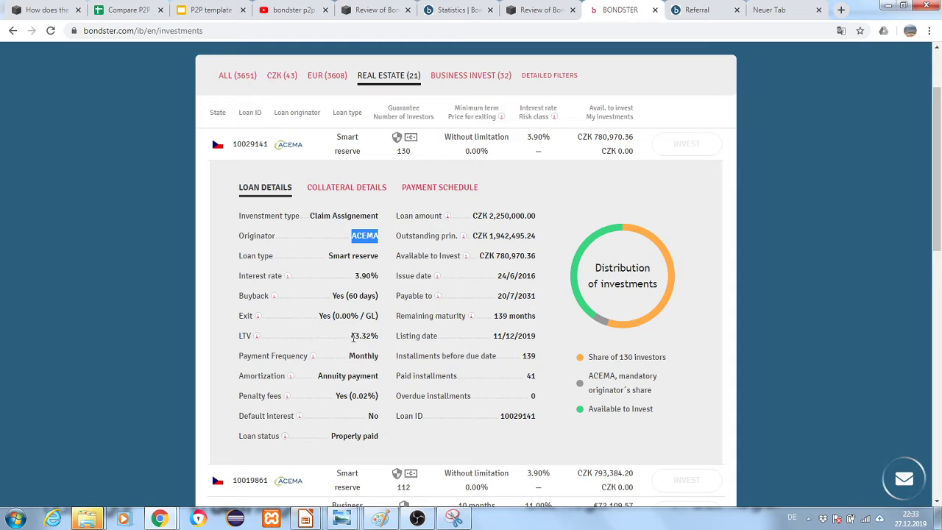
{"action": "left_click_drag", "start_coordinate": [352, 336], "coordinate": [379, 335]}
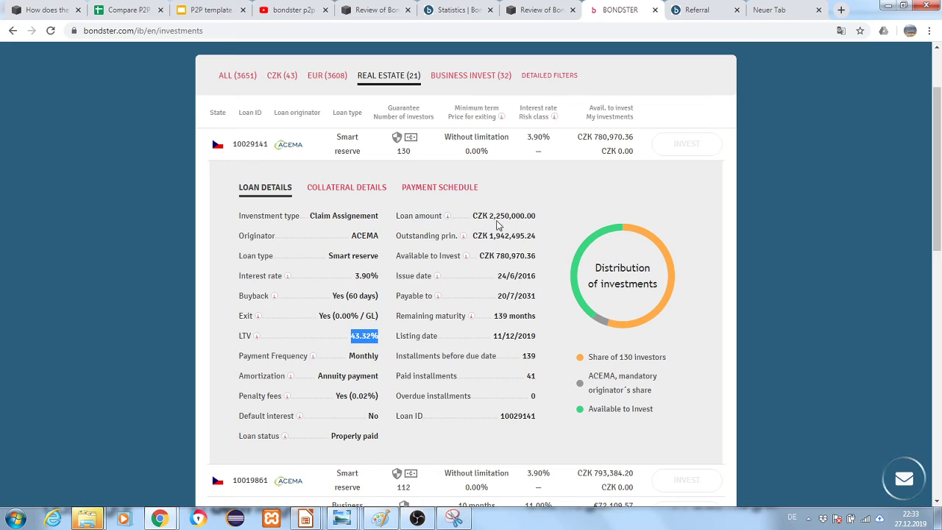
{"action": "left_click", "coordinate": [356, 190]}
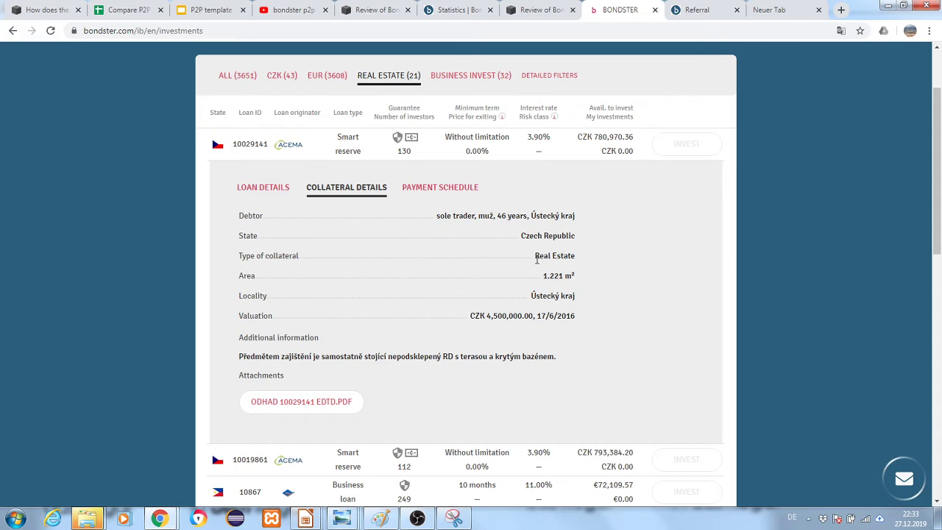
{"action": "left_click_drag", "start_coordinate": [535, 257], "coordinate": [575, 273]}
{"action": "left_click", "coordinate": [574, 256]}
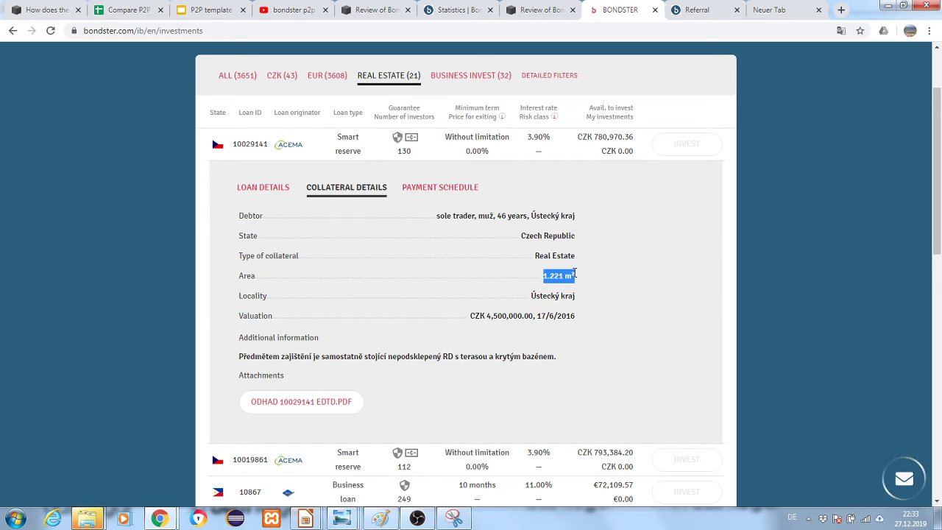
{"action": "left_click", "coordinate": [241, 189]}
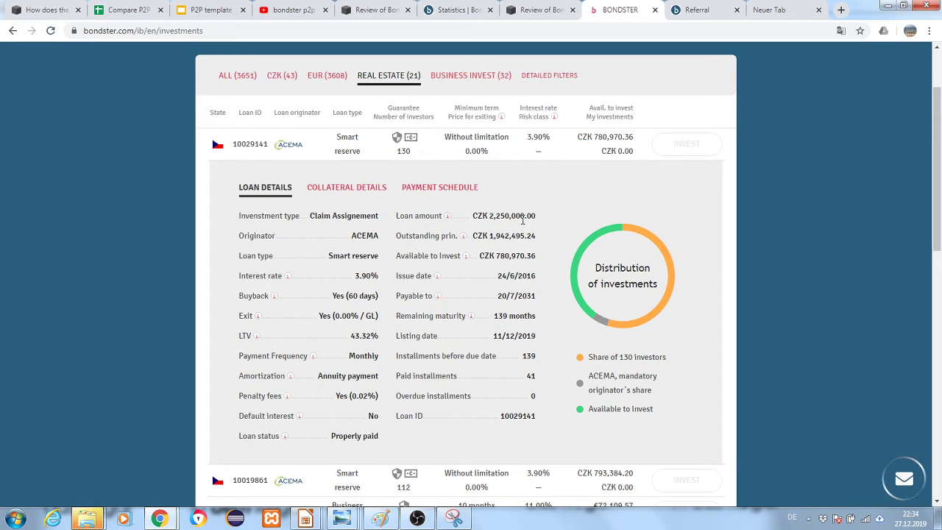
{"action": "mouse_move", "coordinate": [448, 218]}
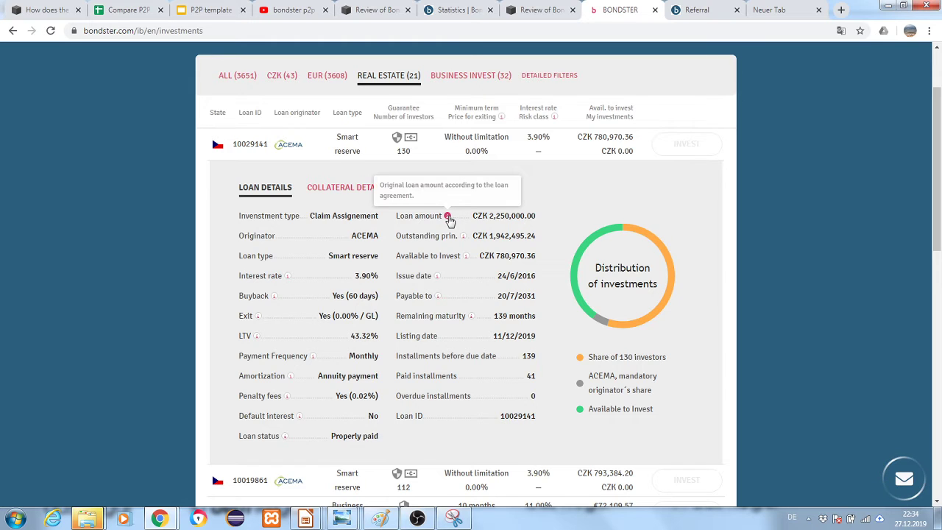
{"action": "left_click", "coordinate": [341, 189]}
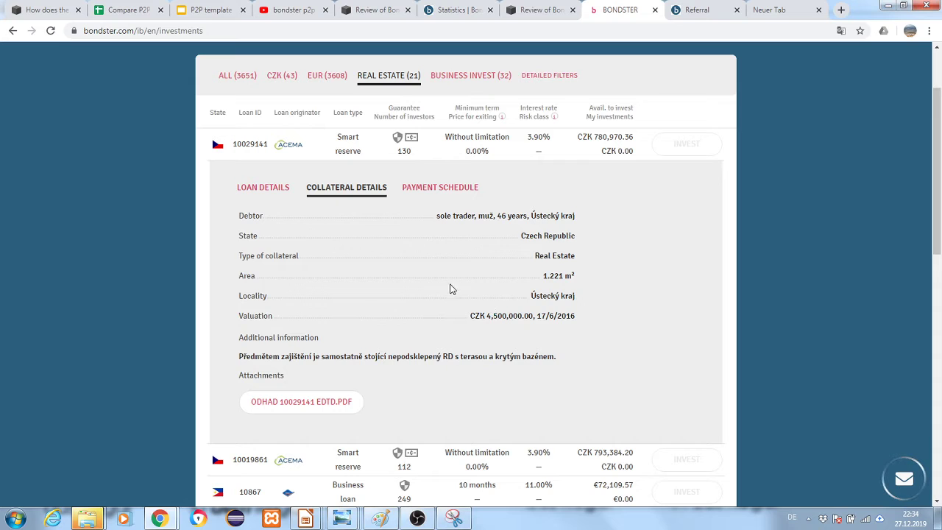
{"action": "left_click", "coordinate": [277, 195]}
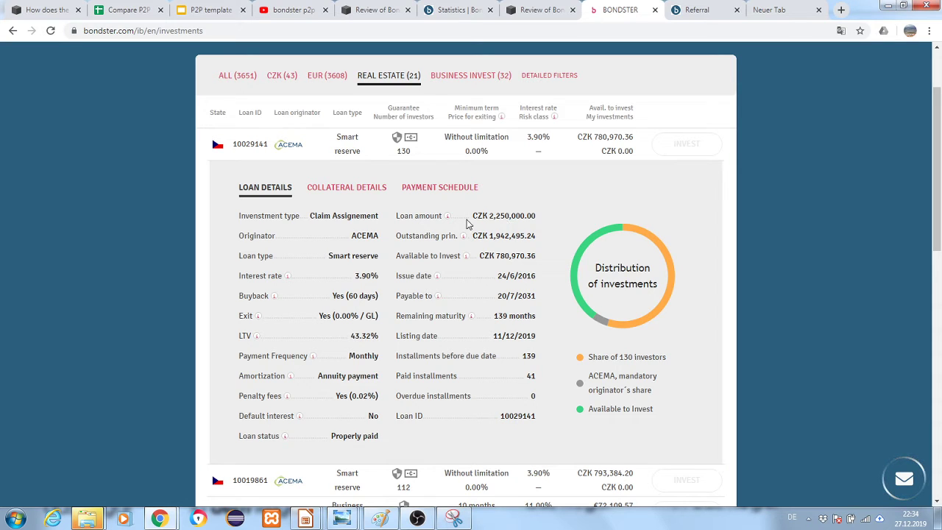
{"action": "left_click", "coordinate": [353, 188]}
{"action": "left_click_drag", "start_coordinate": [426, 189], "coordinate": [435, 191]}
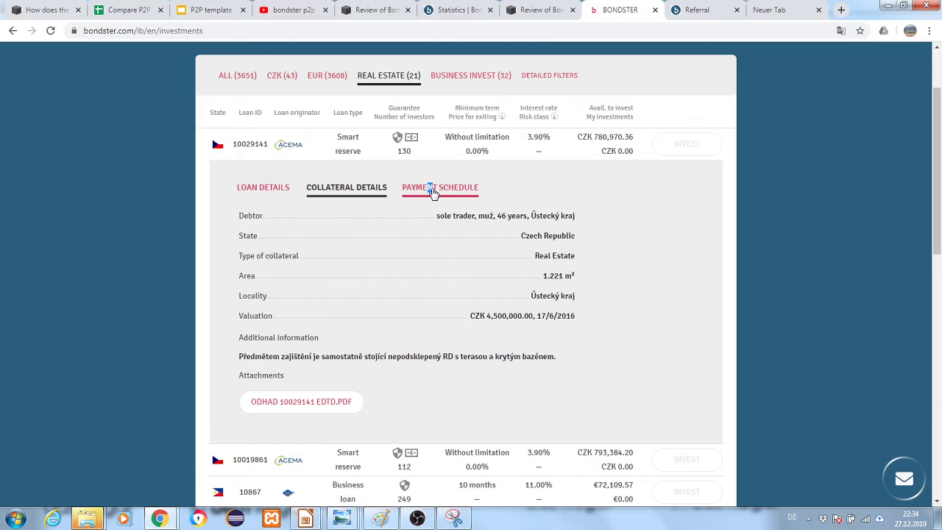
- Scroll through loan 10029141's full payment schedule, then return to its loan details and distribution chart
{"action": "left_click", "coordinate": [434, 191]}
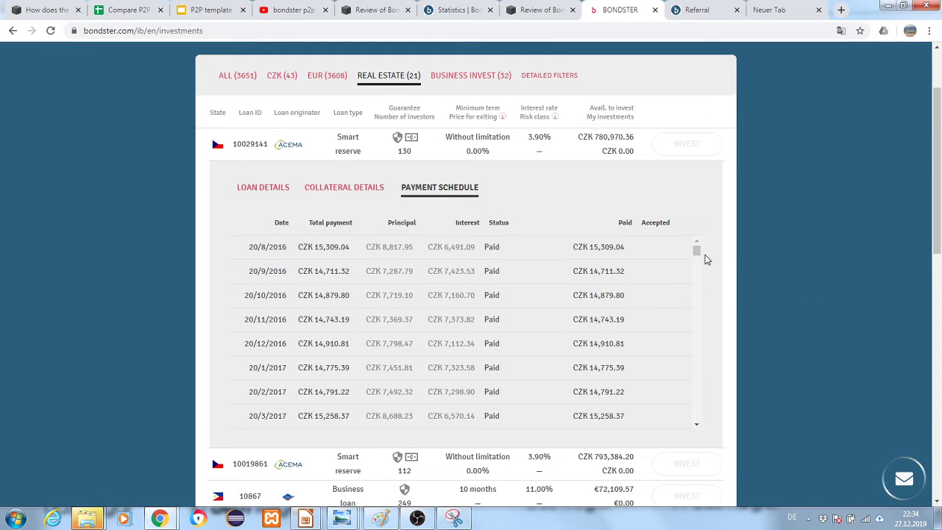
{"action": "left_click_drag", "start_coordinate": [696, 251], "coordinate": [698, 277]}
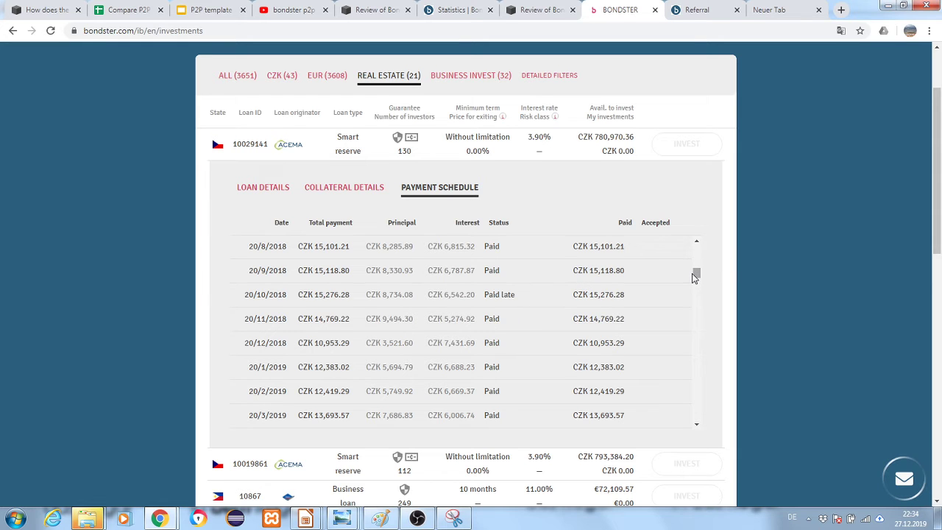
{"action": "left_click_drag", "start_coordinate": [696, 274], "coordinate": [695, 290]}
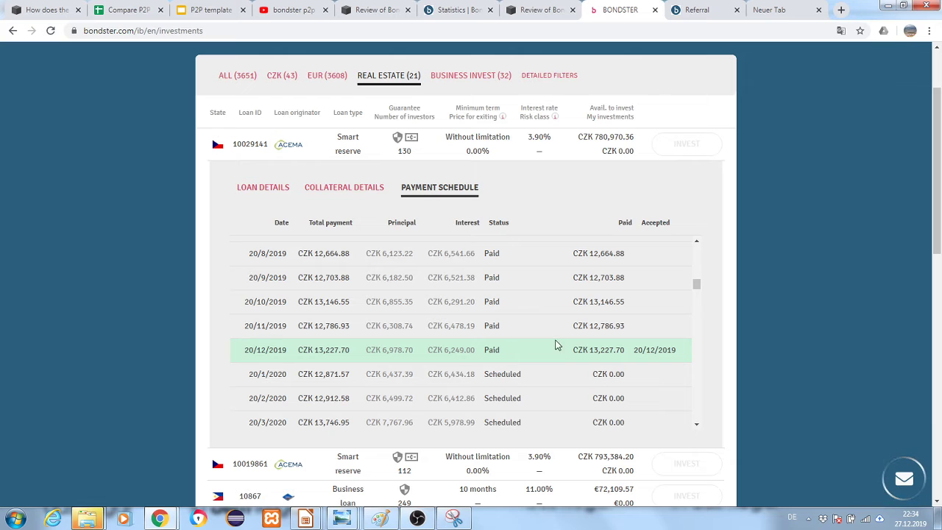
{"action": "left_click_drag", "start_coordinate": [698, 292], "coordinate": [696, 248]}
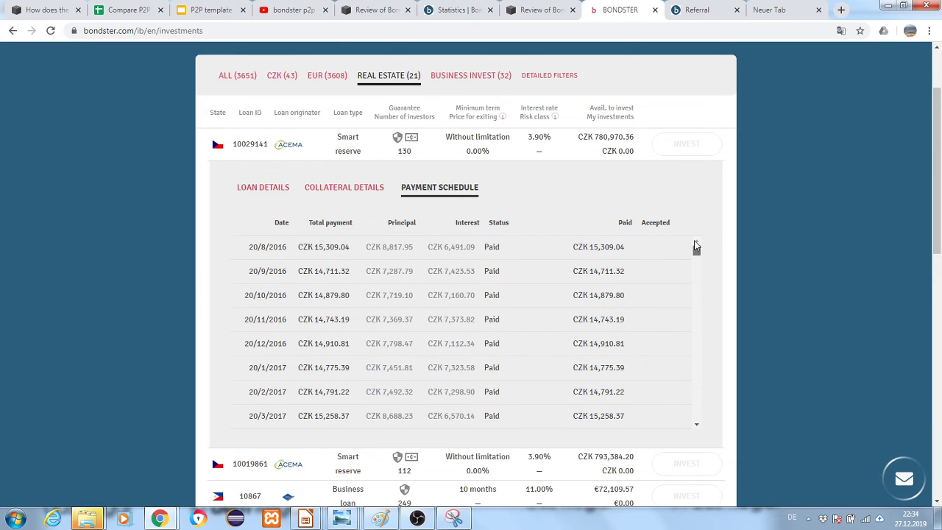
{"action": "left_click_drag", "start_coordinate": [933, 186], "coordinate": [933, 174]}
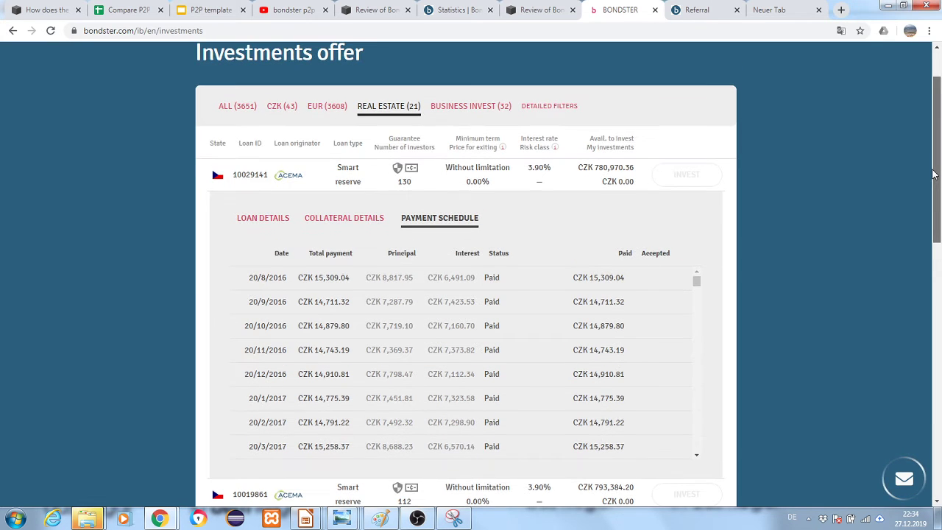
{"action": "left_click", "coordinate": [271, 218]}
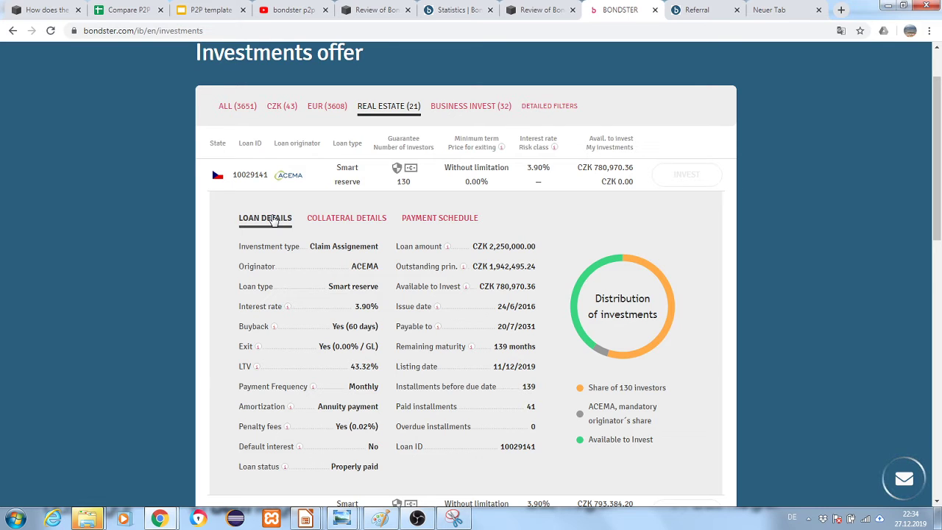
{"action": "left_click", "coordinate": [335, 225]}
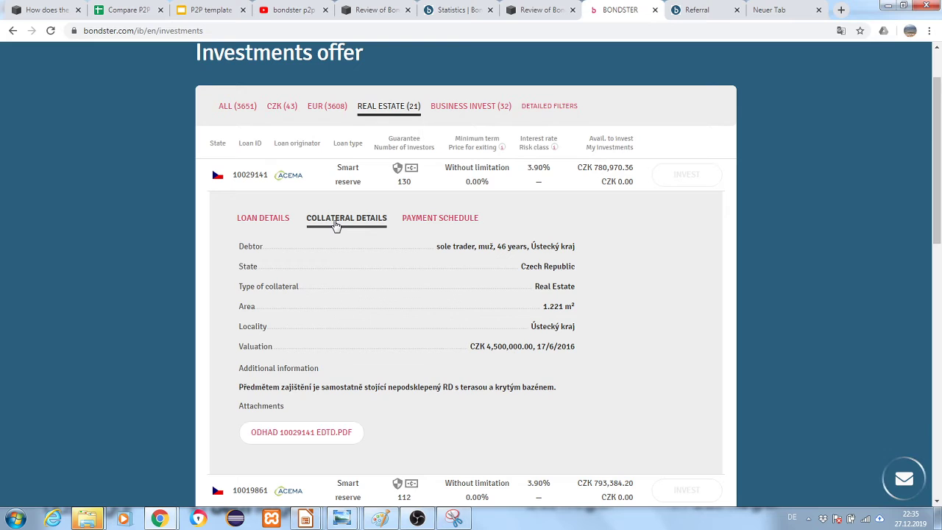
{"action": "left_click", "coordinate": [306, 444]}
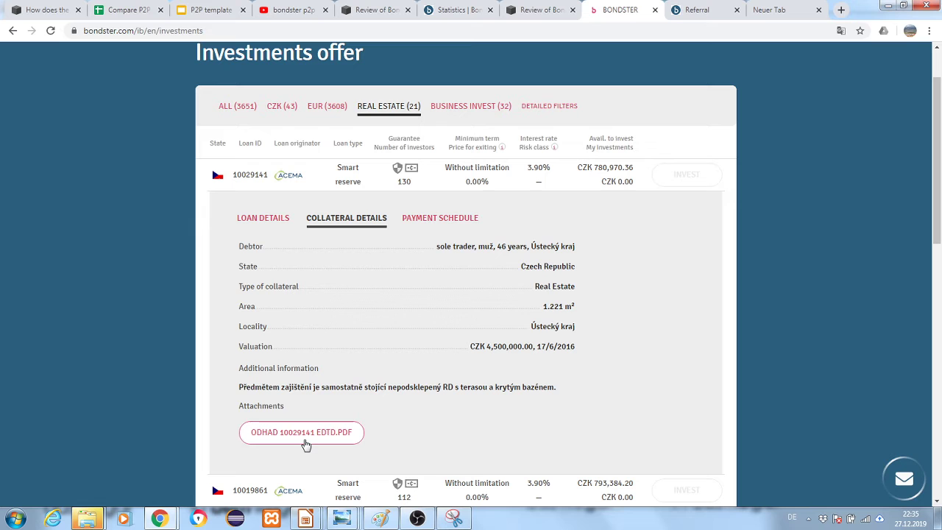
{"action": "left_click", "coordinate": [306, 445]}
{"action": "left_click", "coordinate": [306, 444]}
{"action": "left_click_drag", "start_coordinate": [938, 186], "coordinate": [938, 222]}
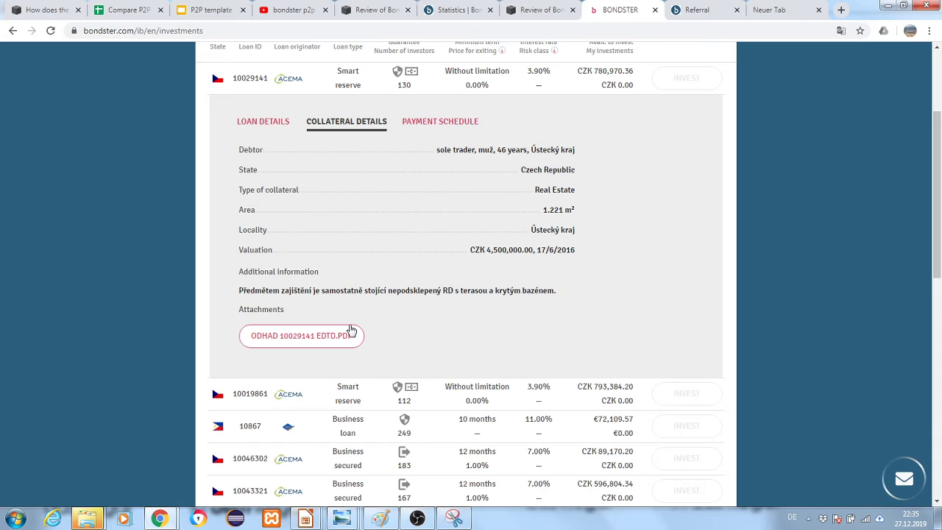
{"action": "right_click", "coordinate": [348, 336]}
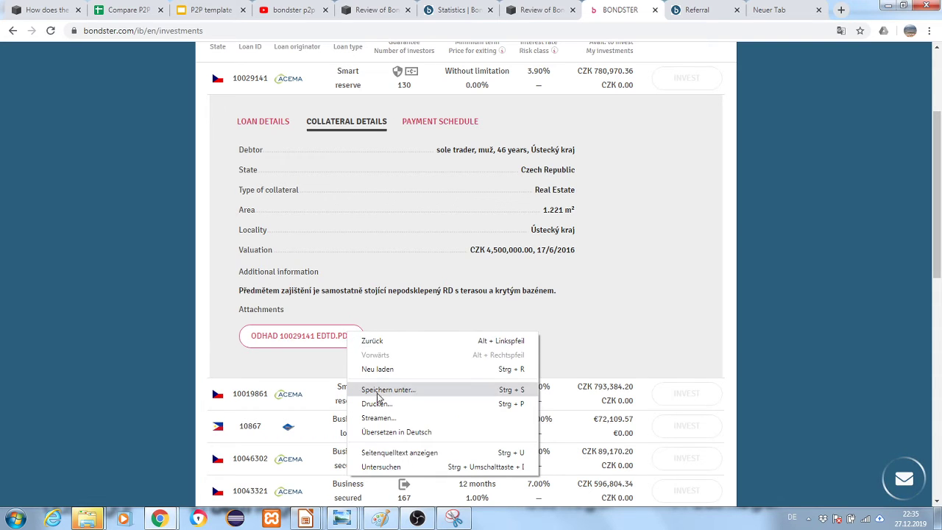
{"action": "left_click", "coordinate": [417, 309]}
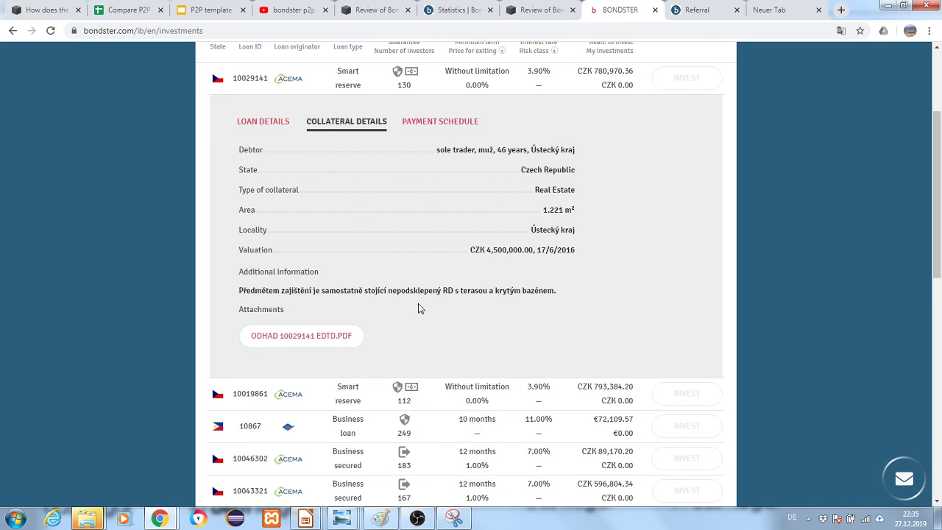
{"action": "left_click", "coordinate": [337, 344]}
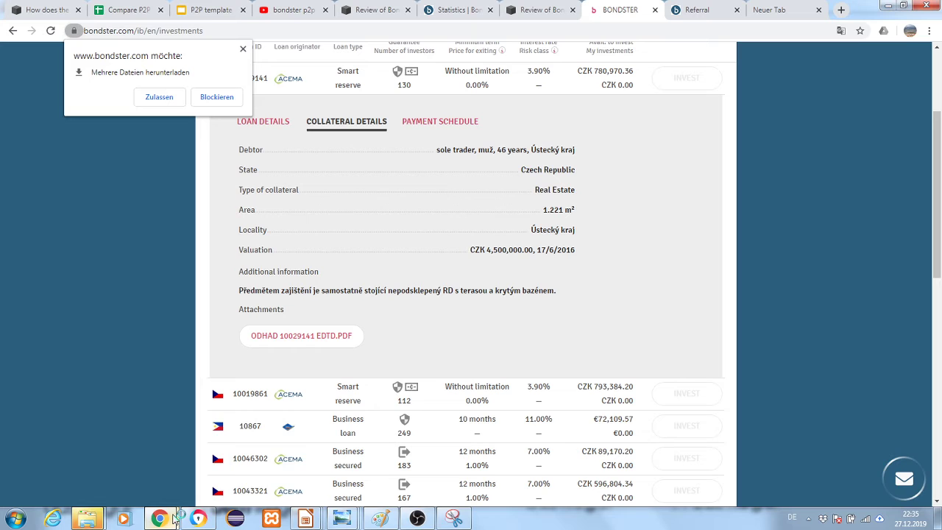
- Block the multiple-download prompt and list only the 32 Business Invest loans
{"action": "left_click", "coordinate": [217, 98]}
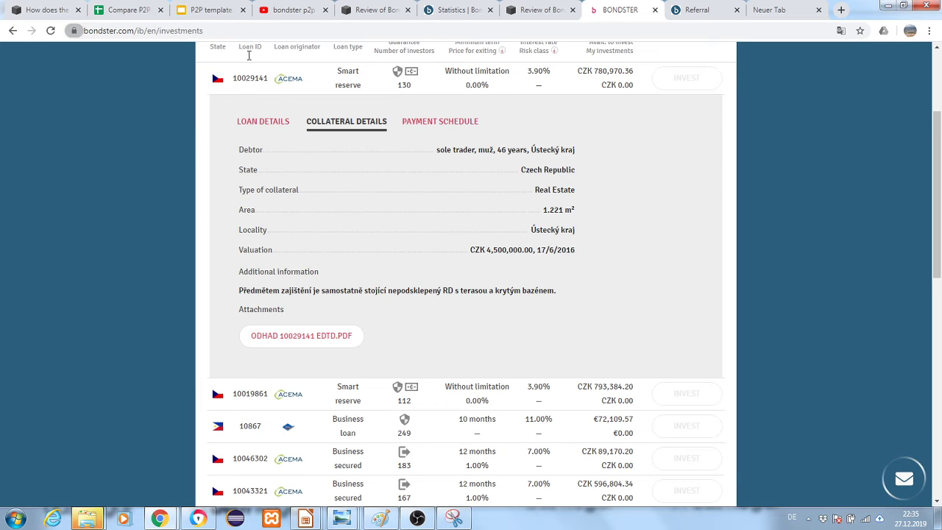
{"action": "left_click_drag", "start_coordinate": [939, 208], "coordinate": [940, 182]}
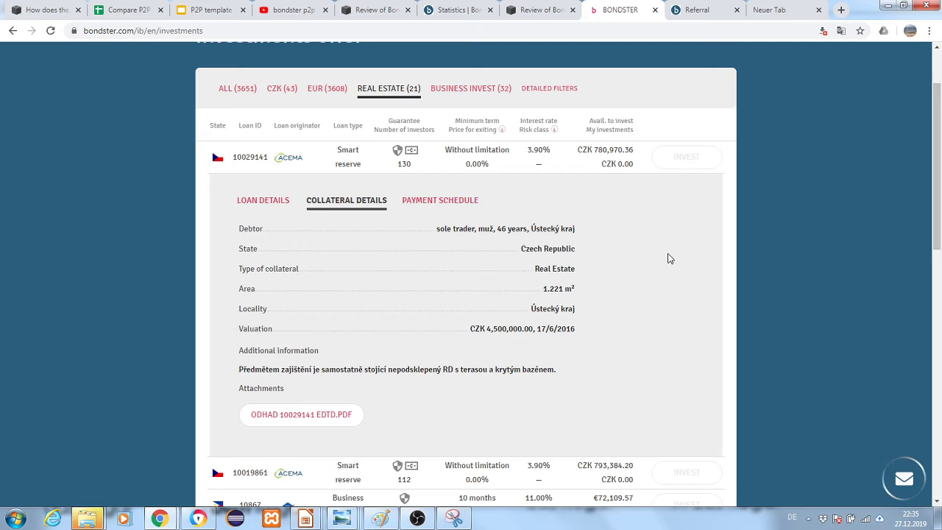
{"action": "left_click", "coordinate": [491, 92]}
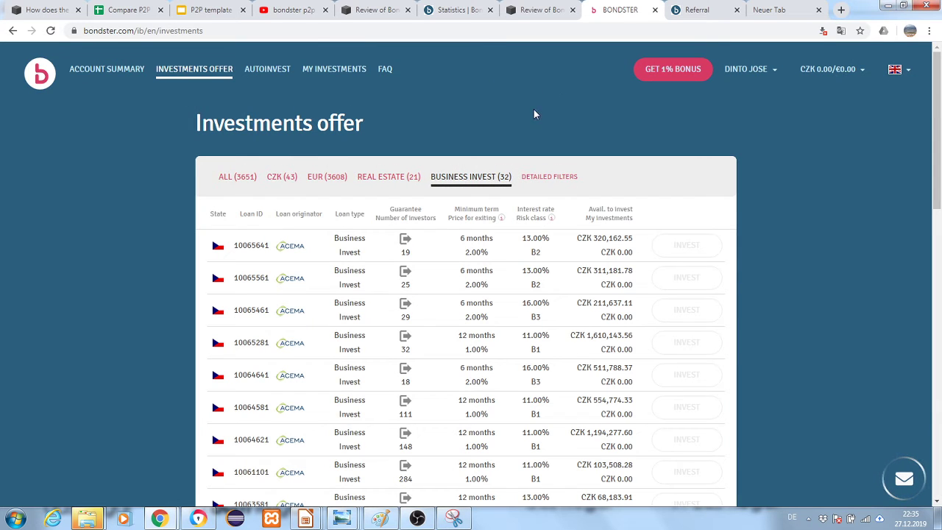
{"action": "left_click", "coordinate": [337, 250]}
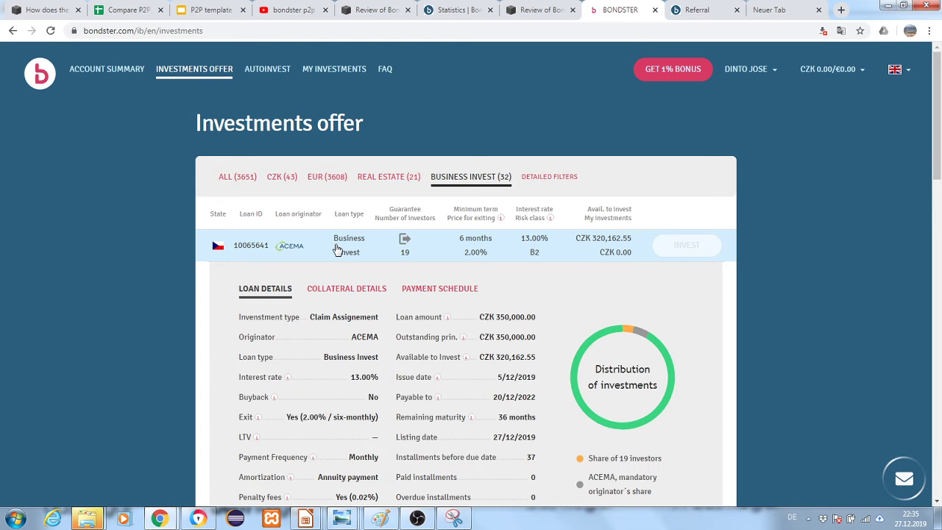
{"action": "scroll", "coordinate": [940, 192], "scroll_direction": "down", "scroll_amount": 2}
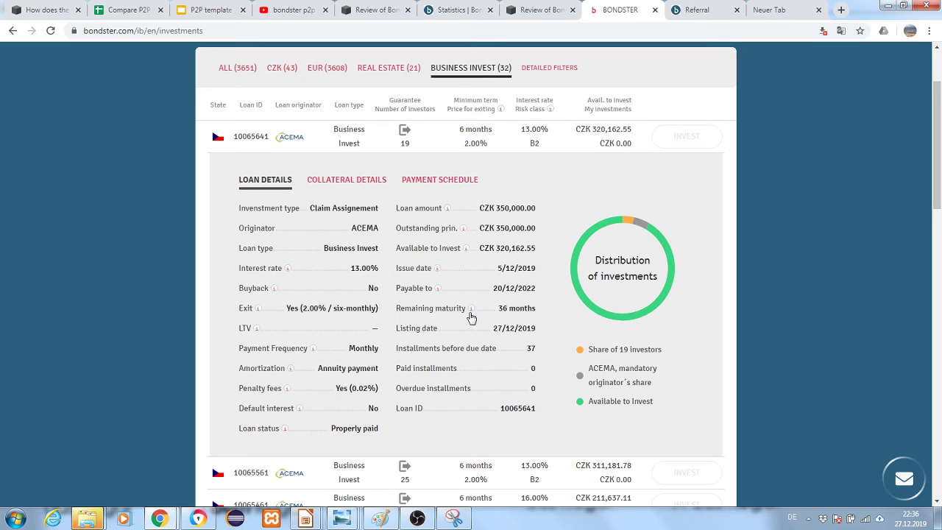
{"action": "mouse_move", "coordinate": [472, 310]}
{"action": "left_click", "coordinate": [353, 182]}
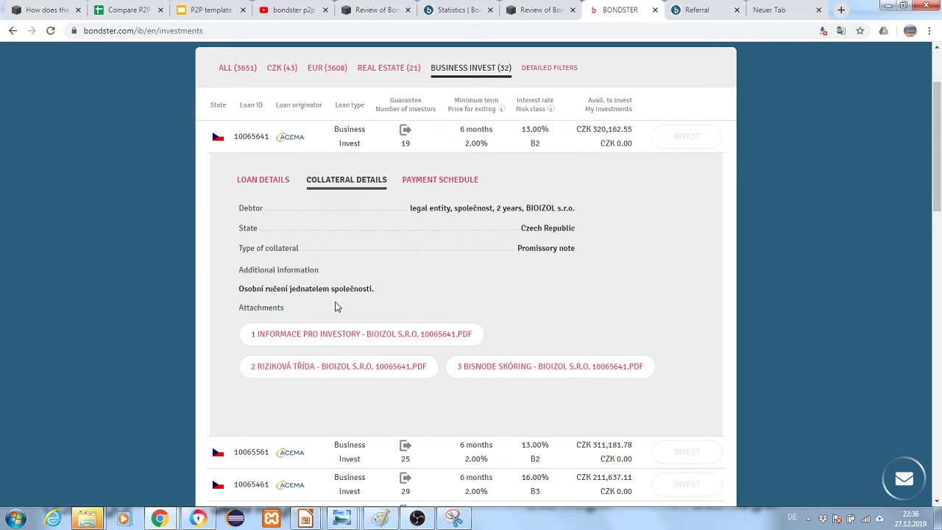
{"action": "left_click", "coordinate": [269, 182]}
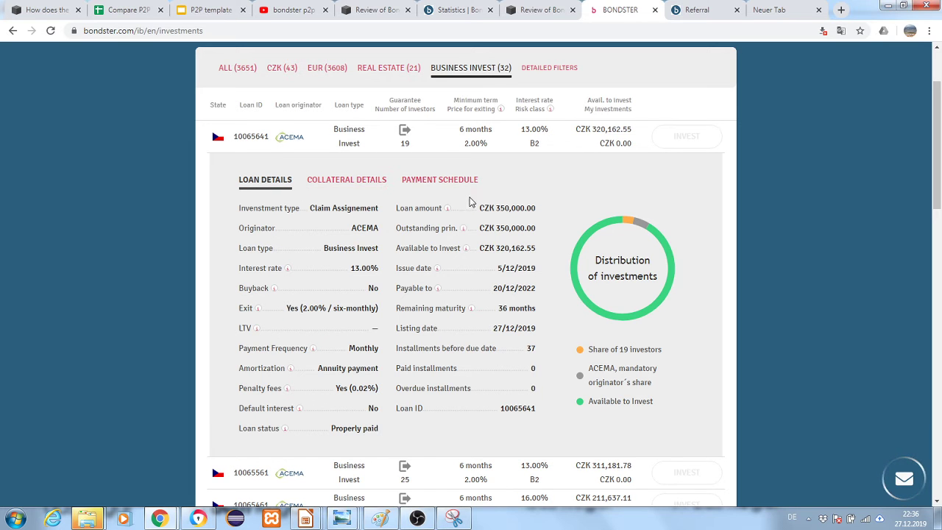
{"action": "left_click", "coordinate": [446, 187]}
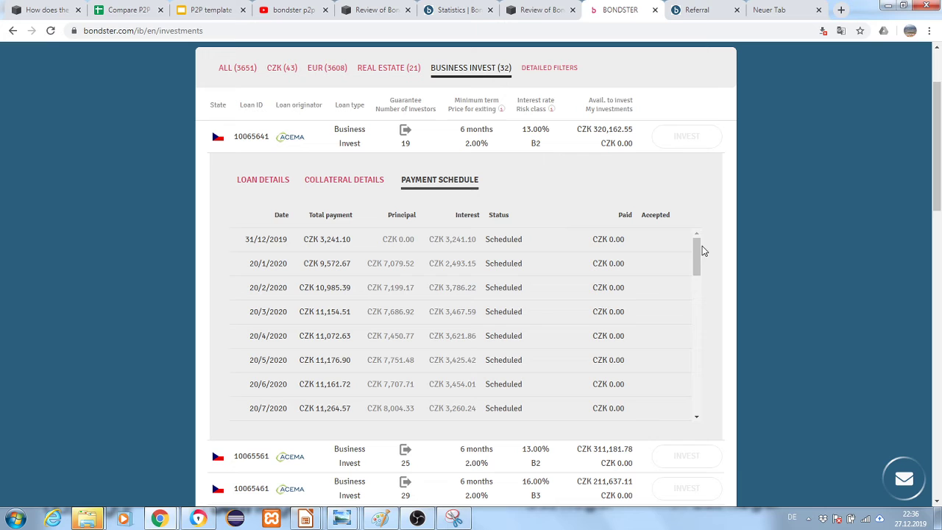
{"action": "mouse_move", "coordinate": [690, 251]}
{"action": "left_mouse_down"}
{"action": "mouse_move", "coordinate": [695, 267]}
{"action": "mouse_move", "coordinate": [699, 242]}
{"action": "left_mouse_up"}
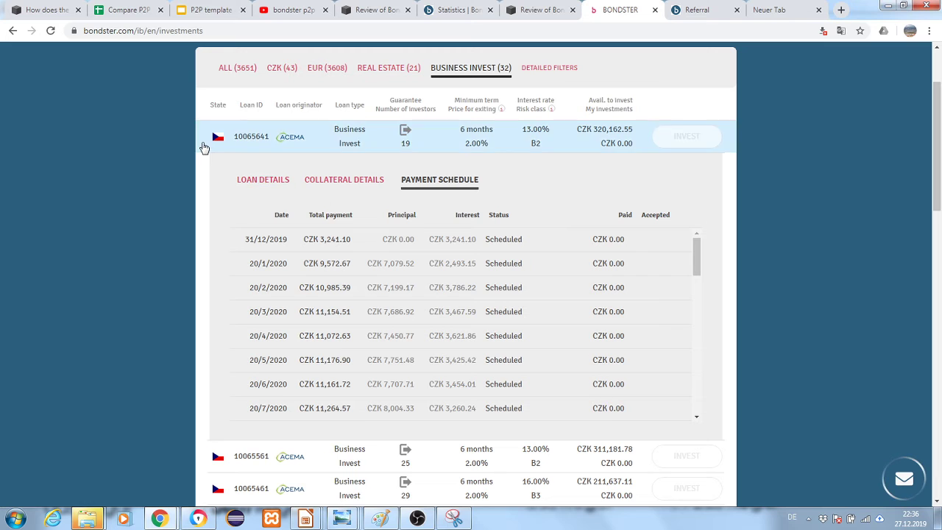
{"action": "left_click", "coordinate": [259, 184]}
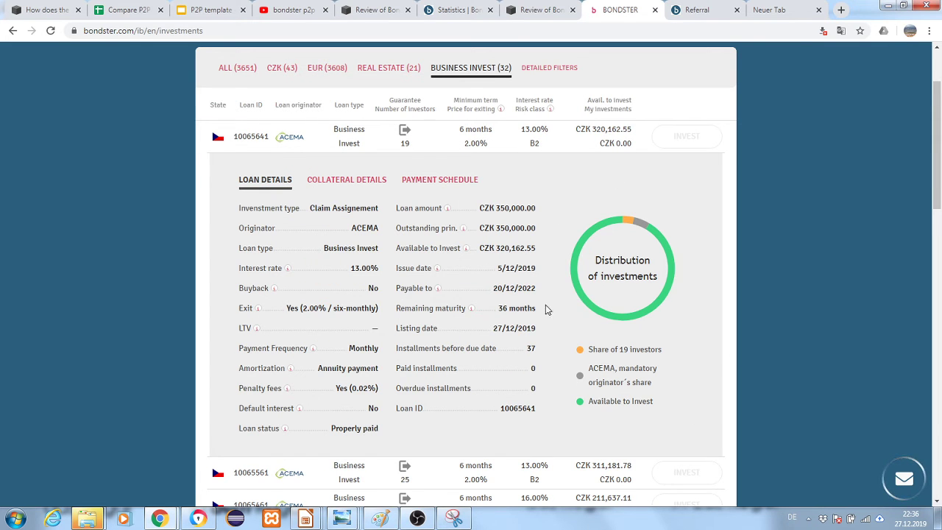
{"action": "scroll", "coordinate": [938, 187], "scroll_direction": "down", "scroll_amount": 4}
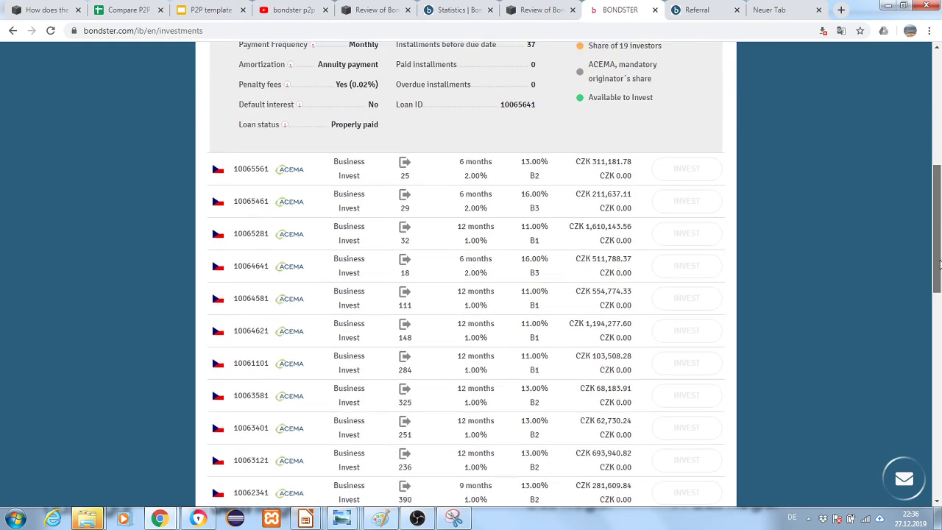
{"action": "left_click", "coordinate": [353, 390]}
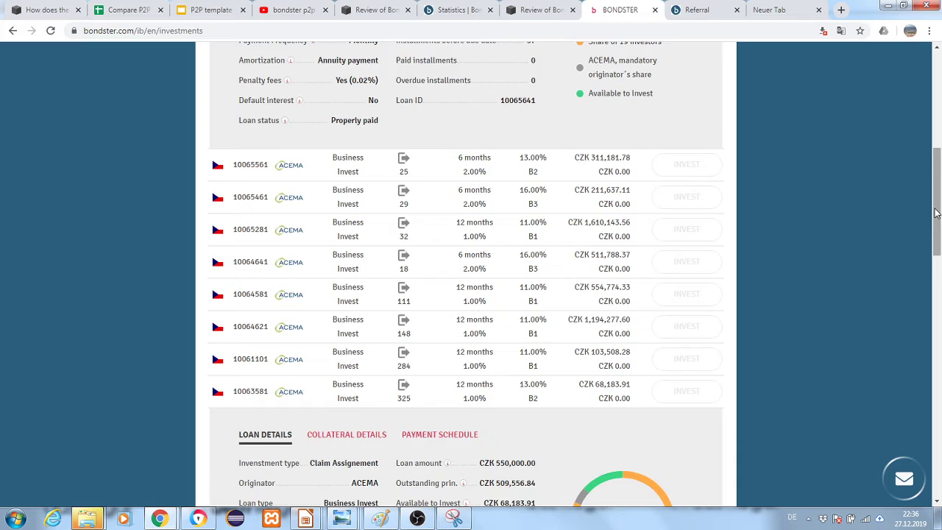
{"action": "scroll", "coordinate": [935, 256], "scroll_direction": "down", "scroll_amount": 2}
{"action": "left_click", "coordinate": [437, 192]}
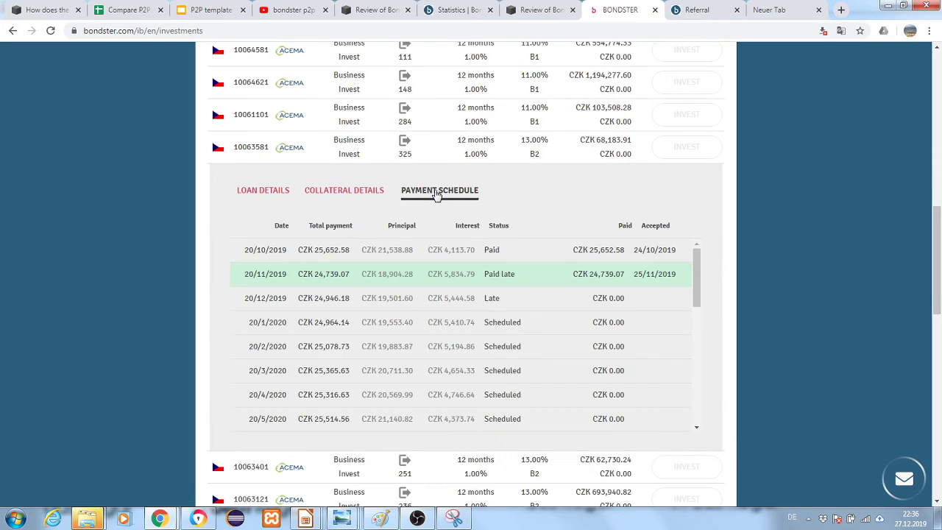
{"action": "left_click", "coordinate": [278, 193]}
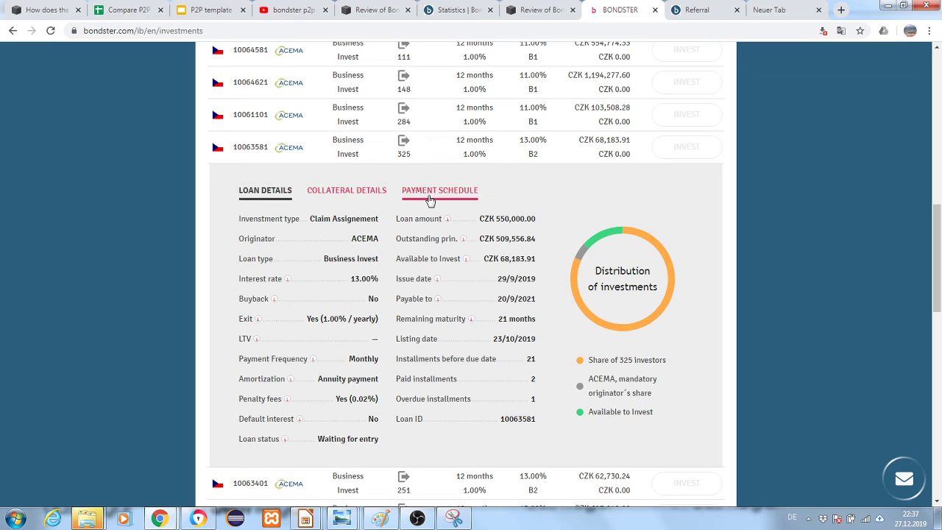
{"action": "left_click", "coordinate": [376, 190]}
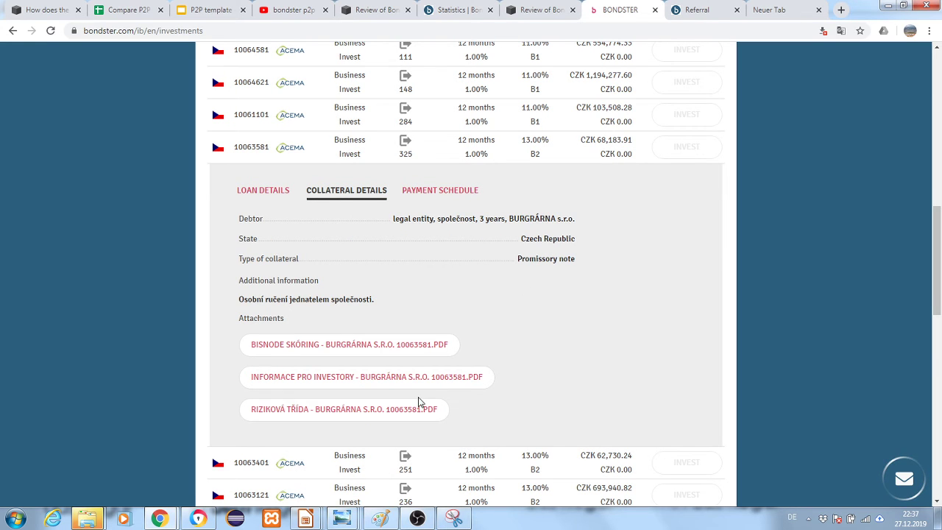
{"action": "left_click", "coordinate": [431, 194]}
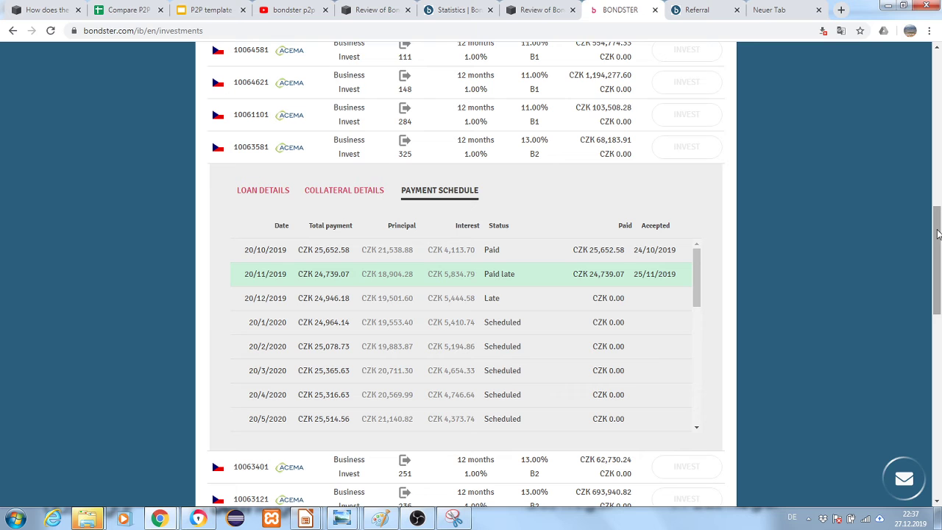
{"action": "left_click", "coordinate": [254, 193]}
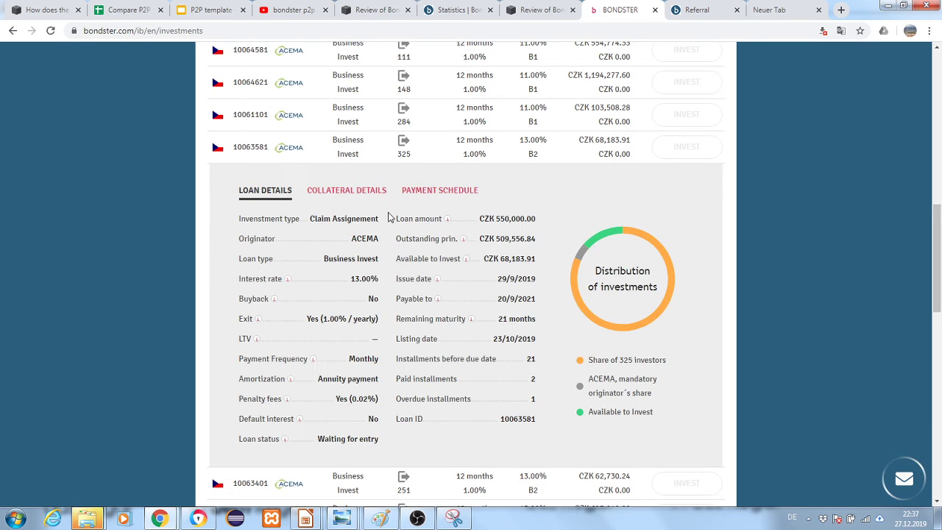
{"action": "left_click_drag", "start_coordinate": [938, 227], "coordinate": [933, 134]}
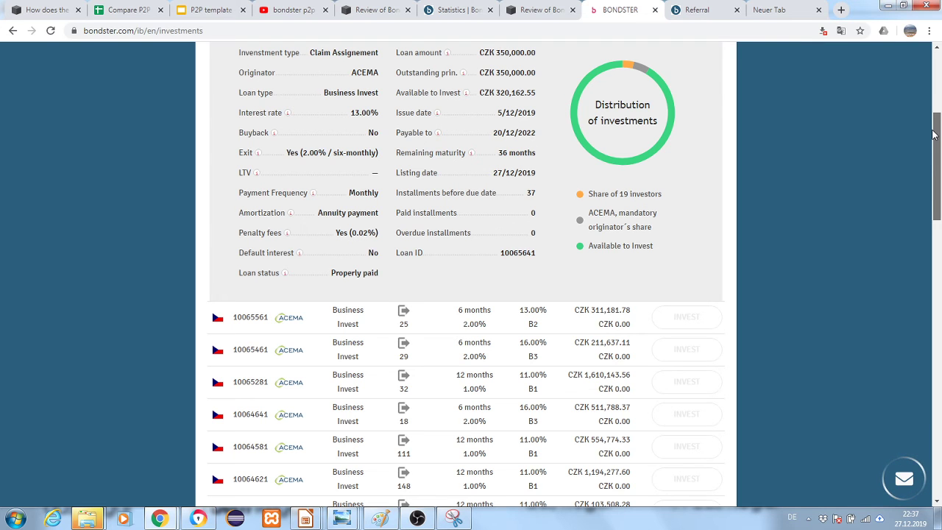
{"action": "left_click_drag", "start_coordinate": [933, 134], "coordinate": [939, 97]}
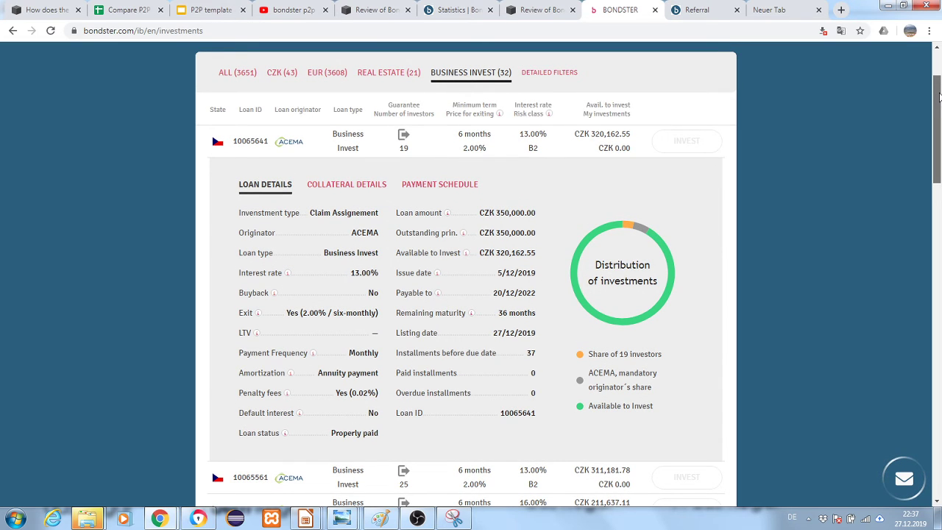
{"action": "left_click_drag", "start_coordinate": [939, 97], "coordinate": [938, 97]}
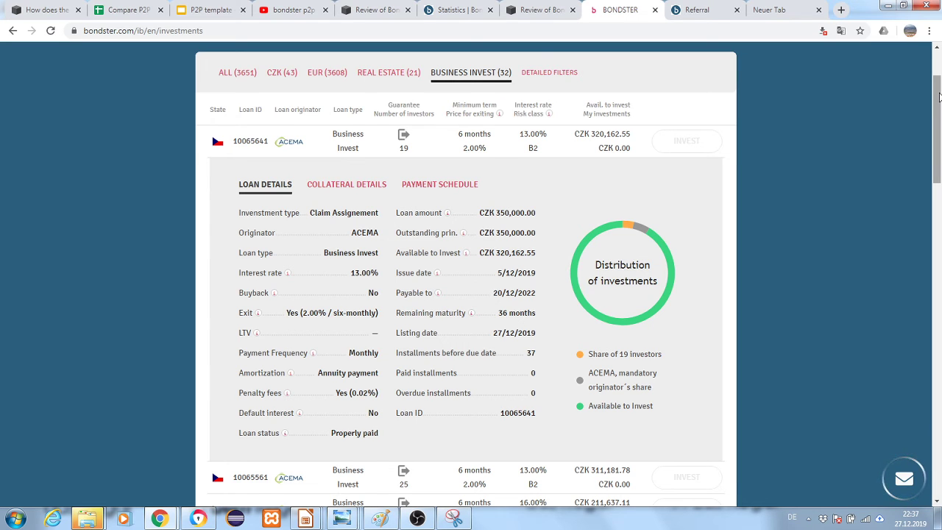
{"action": "left_click_drag", "start_coordinate": [939, 97], "coordinate": [939, 75]}
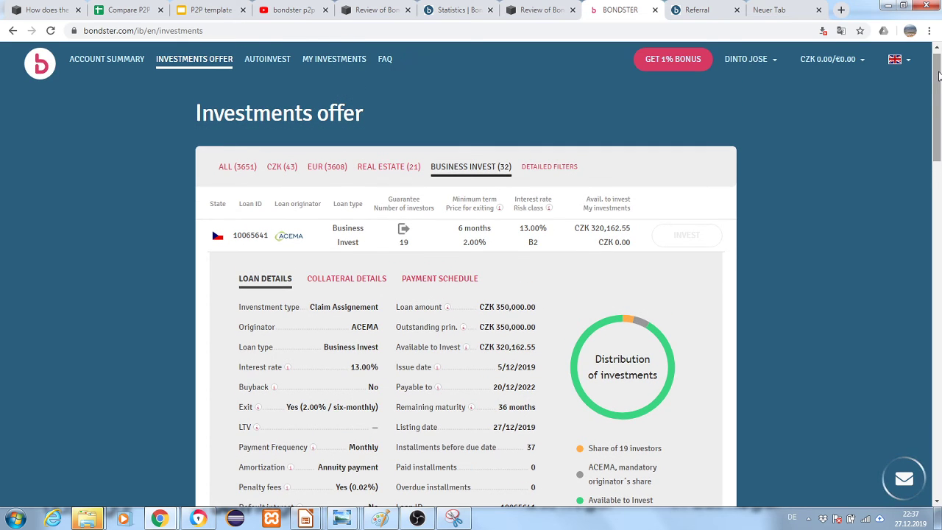
- Go to Autoinvest and create a new rule, Autoinvest 1 (EUR)
{"action": "left_click", "coordinate": [267, 61]}
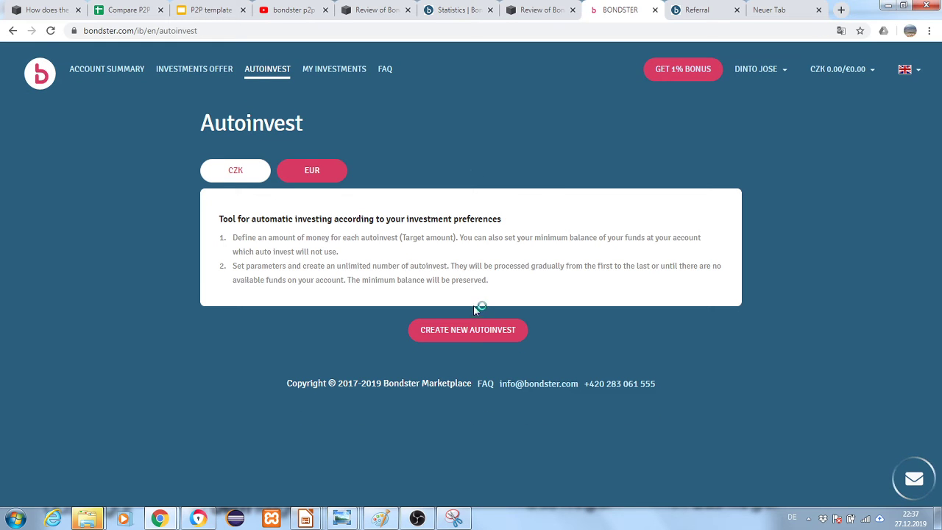
{"action": "left_click", "coordinate": [474, 332]}
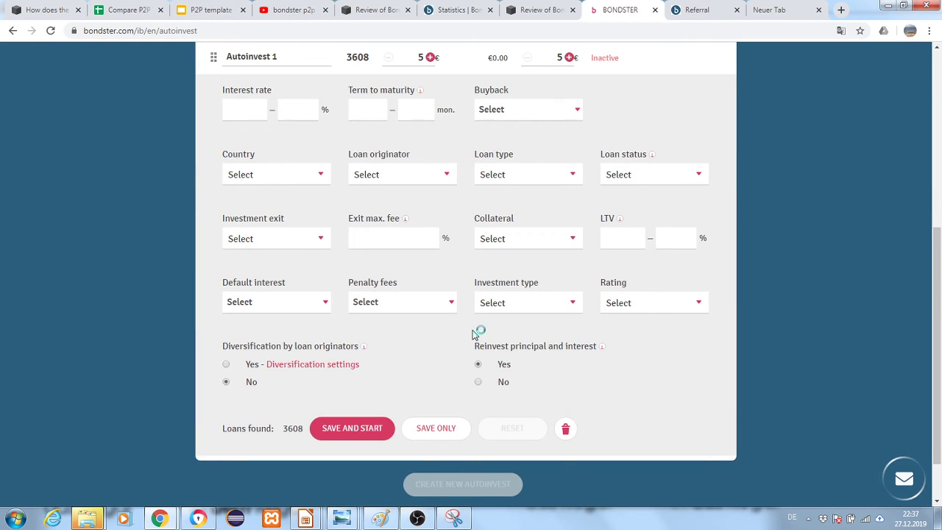
{"action": "left_click_drag", "start_coordinate": [936, 276], "coordinate": [931, 232]}
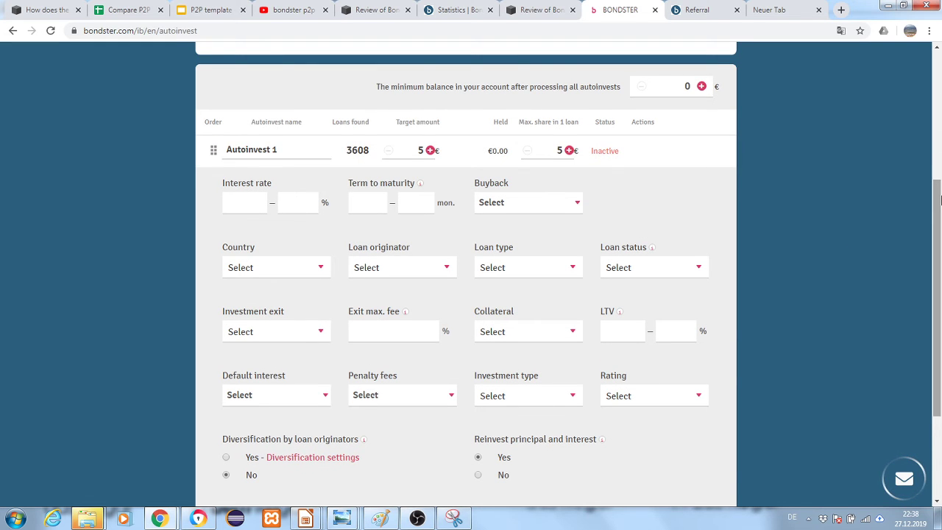
{"action": "left_click_drag", "start_coordinate": [936, 219], "coordinate": [937, 183]}
- Replace the default autoinvest name with First_investment
{"action": "left_click", "coordinate": [281, 222]}
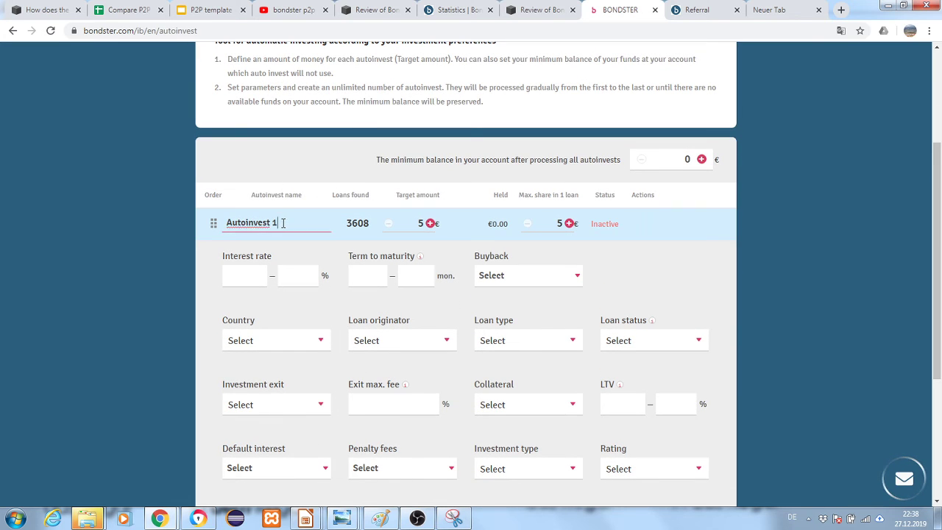
{"action": "key", "text": "BackSpace"}
{"action": "key", "text": "BackSpace"}
{"action": "key", "text": "BackSpace"}
{"action": "key", "text": "BackSpace"}
{"action": "key", "text": "BackSpace"}
{"action": "key", "text": "BackSpace"}
{"action": "key", "text": "BackSpace"}
{"action": "key", "text": "BackSpace"}
{"action": "key", "text": "BackSpace"}
{"action": "key", "text": "BackSpace"}
{"action": "key", "text": "BackSpace"}
{"action": "key", "text": "BackSpace"}
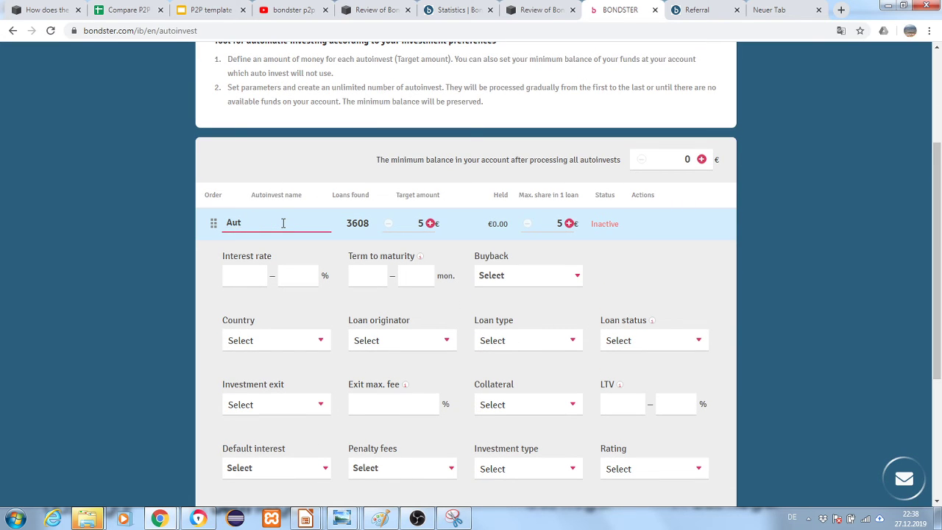
{"action": "type", "text": "My"}
{"action": "key", "text": "BackSpace"}
{"action": "key", "text": "BackSpace"}
{"action": "type", "text": "First_investment"}
- Set the target amount to 500 € and the maximum share per loan to 50 €
{"action": "left_click", "coordinate": [422, 225]}
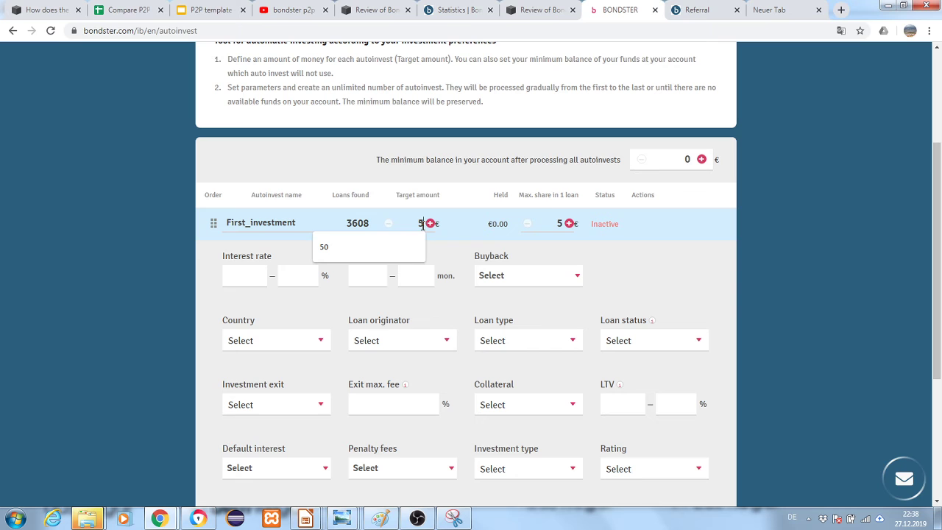
{"action": "type", "text": "00"}
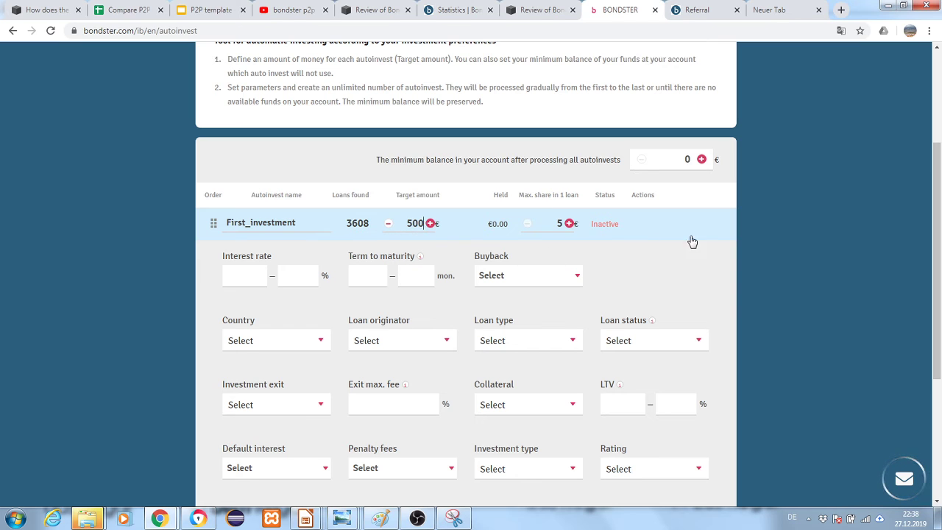
{"action": "left_click", "coordinate": [562, 224]}
{"action": "type", "text": "0"}
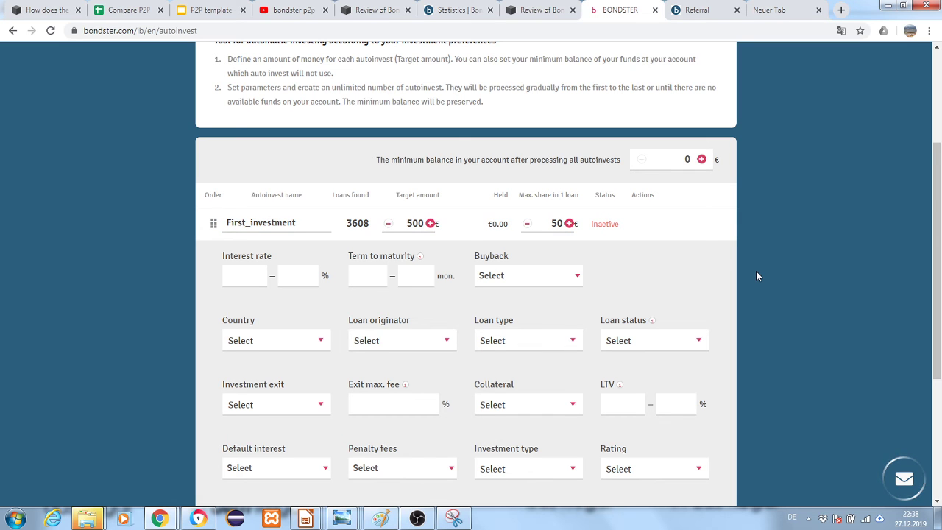
{"action": "scroll", "coordinate": [938, 228], "scroll_direction": "down", "scroll_amount": 1}
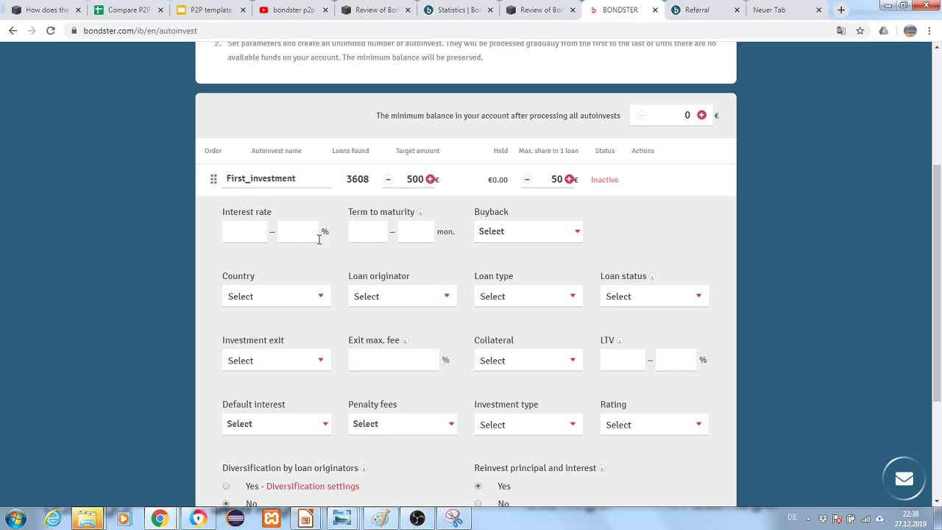
{"action": "left_click", "coordinate": [537, 237]}
{"action": "left_click", "coordinate": [636, 234]}
{"action": "left_click", "coordinate": [434, 302]}
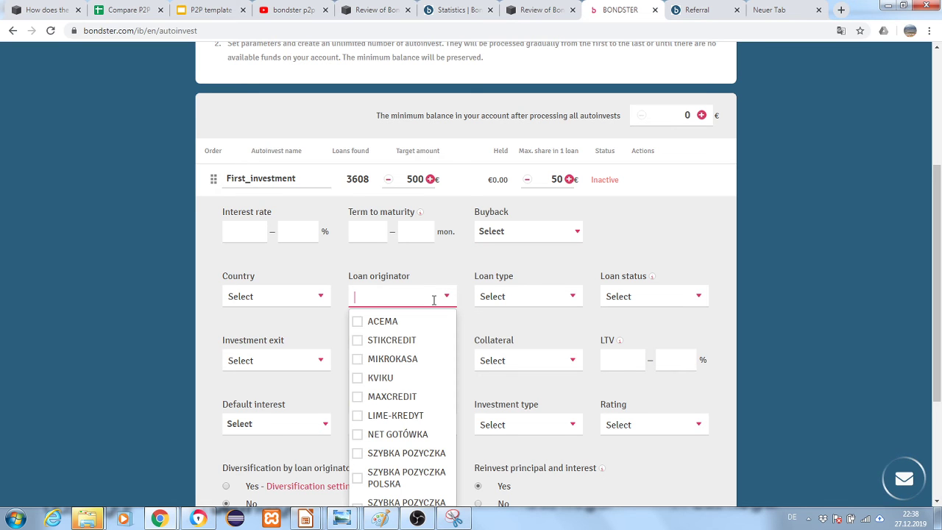
{"action": "scroll", "coordinate": [939, 199], "scroll_direction": "down", "scroll_amount": 1}
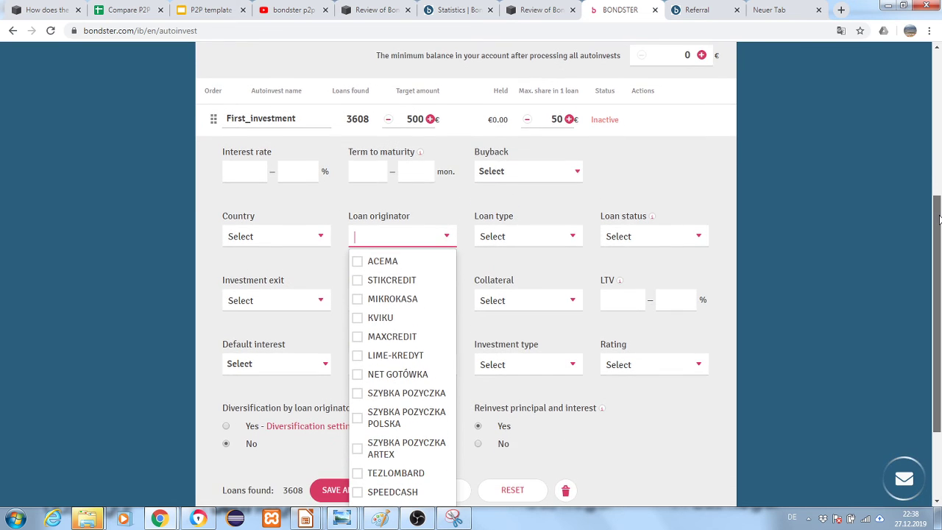
{"action": "left_click", "coordinate": [669, 167]}
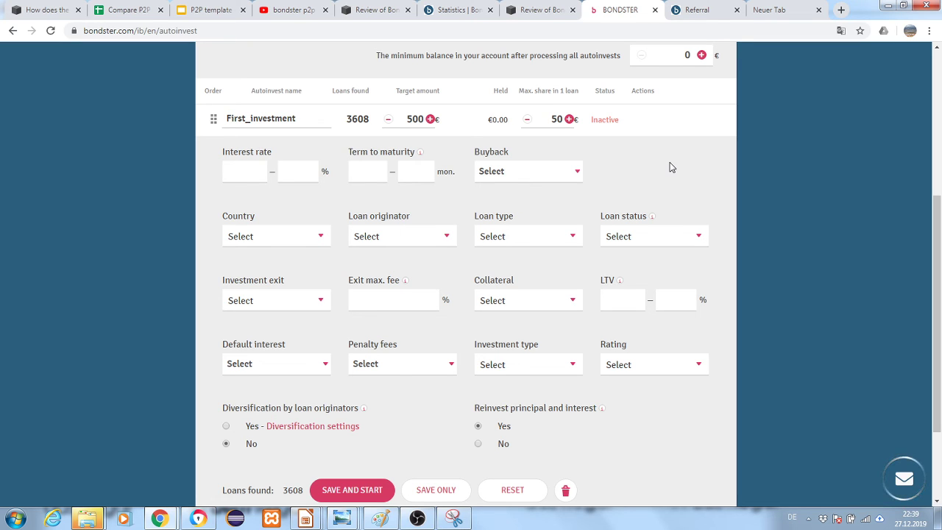
{"action": "left_click", "coordinate": [569, 237]}
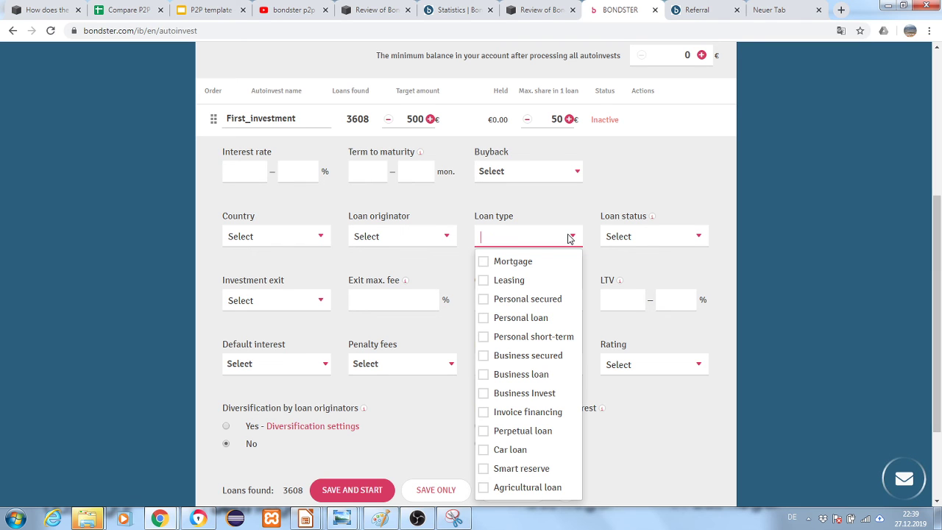
{"action": "left_click", "coordinate": [572, 211]}
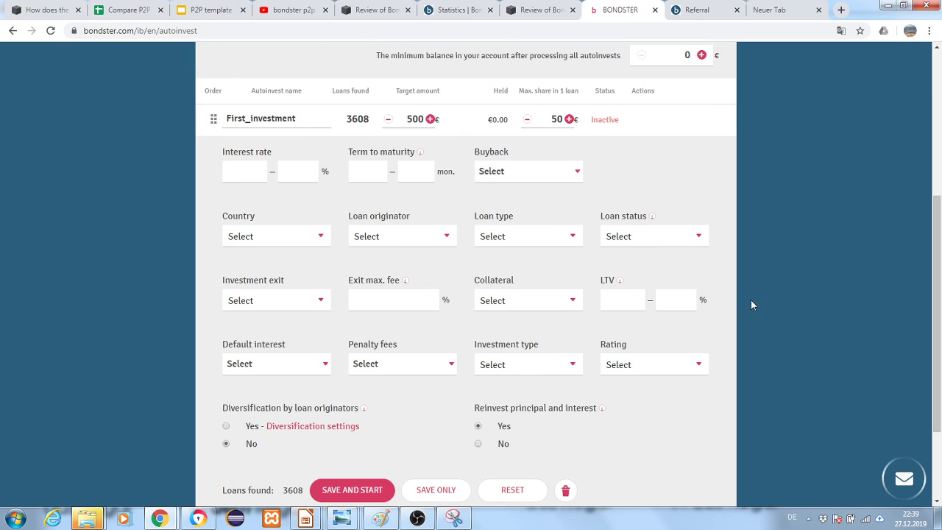
{"action": "left_click", "coordinate": [573, 303]}
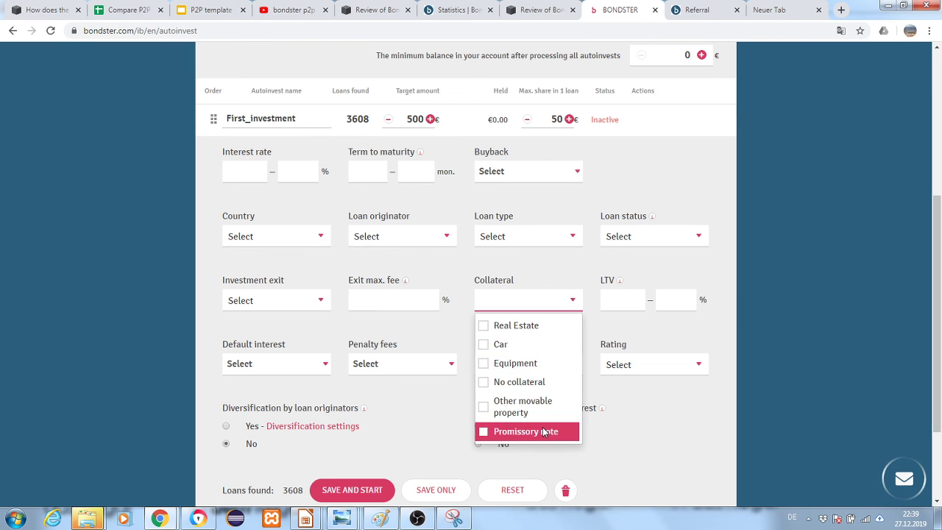
{"action": "left_click", "coordinate": [724, 267]}
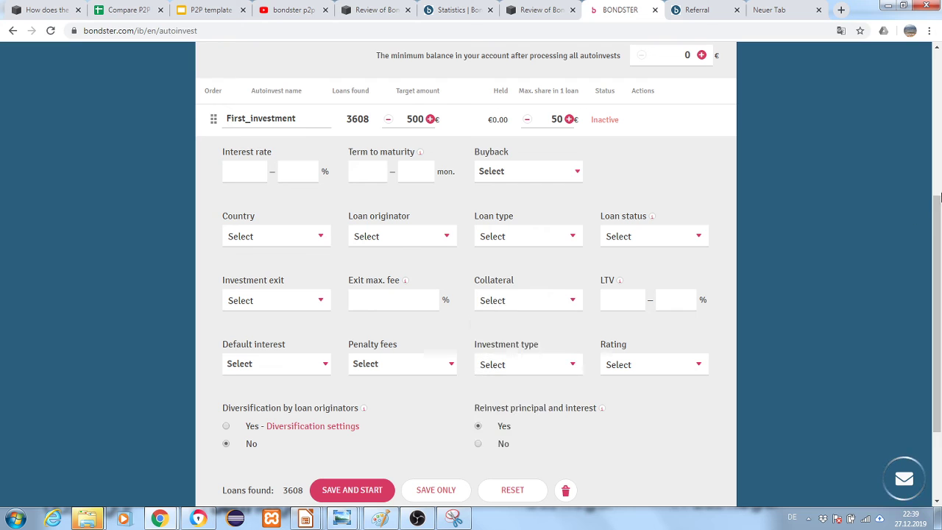
{"action": "scroll", "coordinate": [876, 252], "scroll_direction": "down", "scroll_amount": 1}
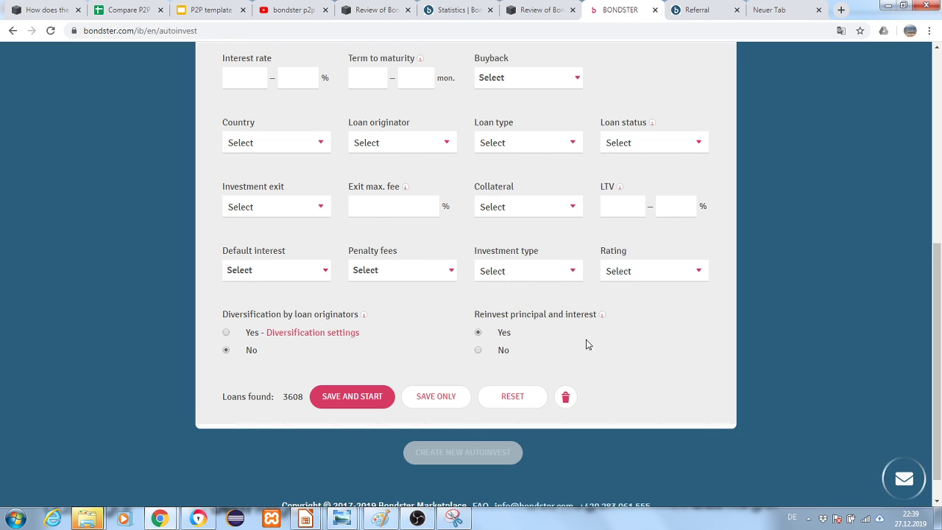
- Choose Yes under Diversification by loan originators, then review the rest of the rule settings
{"action": "left_click", "coordinate": [225, 333]}
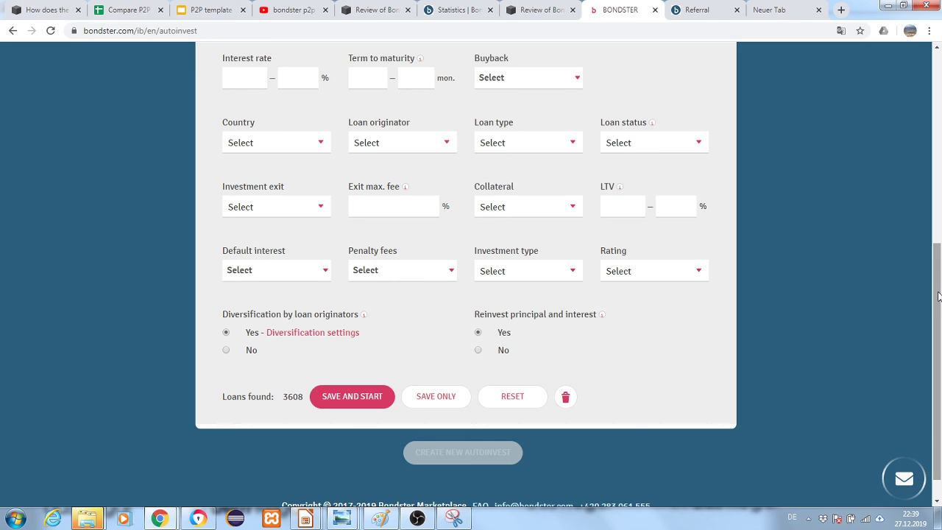
{"action": "left_click_drag", "start_coordinate": [938, 290], "coordinate": [937, 267]}
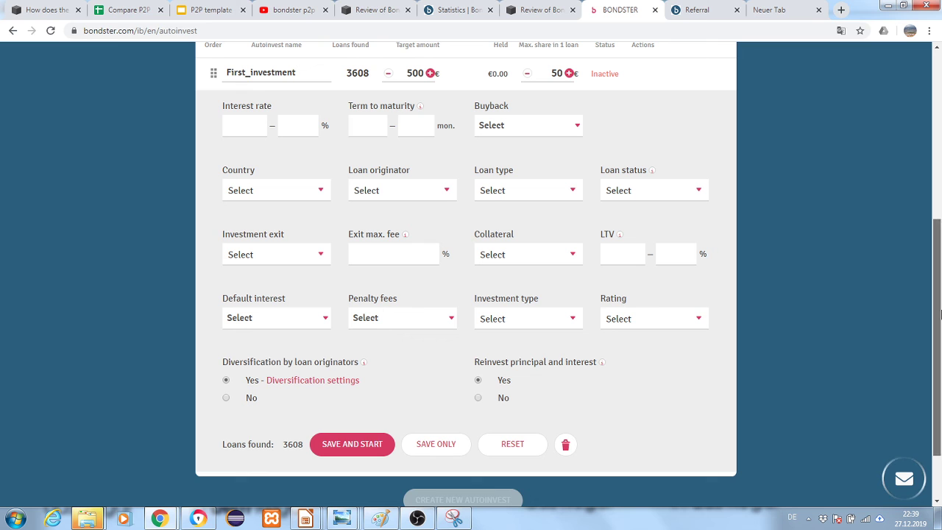
{"action": "left_click_drag", "start_coordinate": [939, 314], "coordinate": [929, 138]}
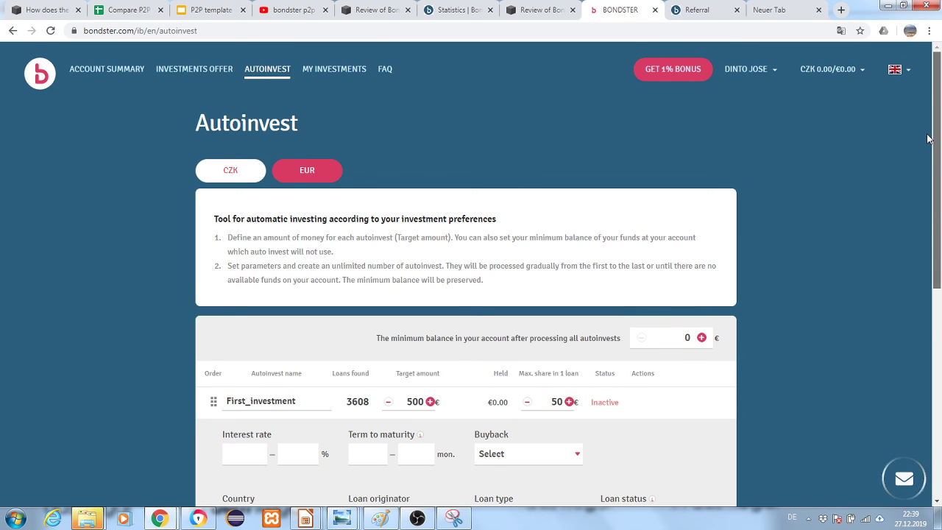
{"action": "scroll", "coordinate": [929, 138], "scroll_direction": "down", "scroll_amount": 1}
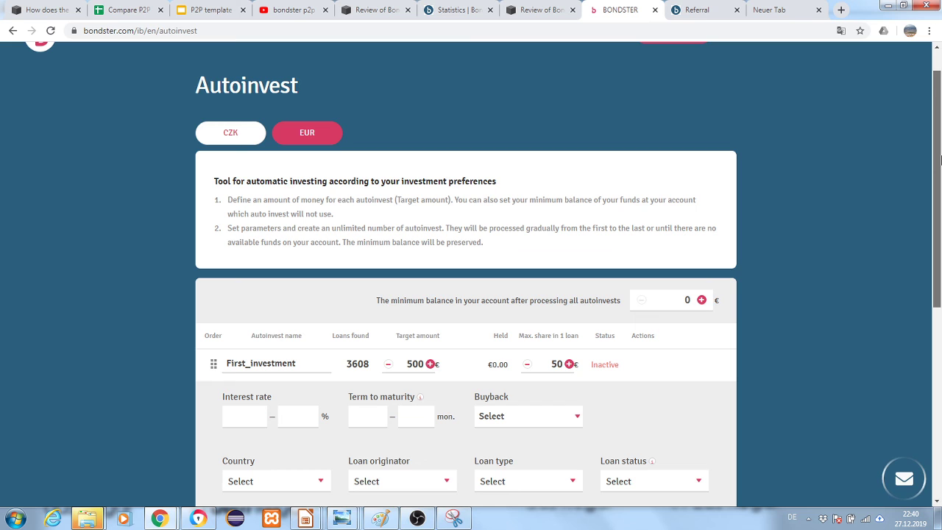
{"action": "left_click_drag", "start_coordinate": [940, 160], "coordinate": [941, 154]}
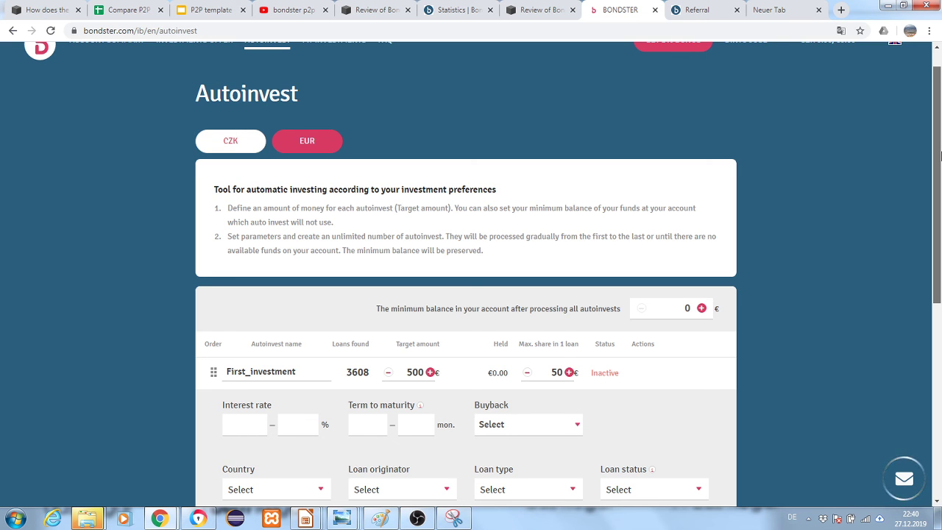
{"action": "scroll", "coordinate": [938, 140], "scroll_direction": "up", "scroll_amount": 2}
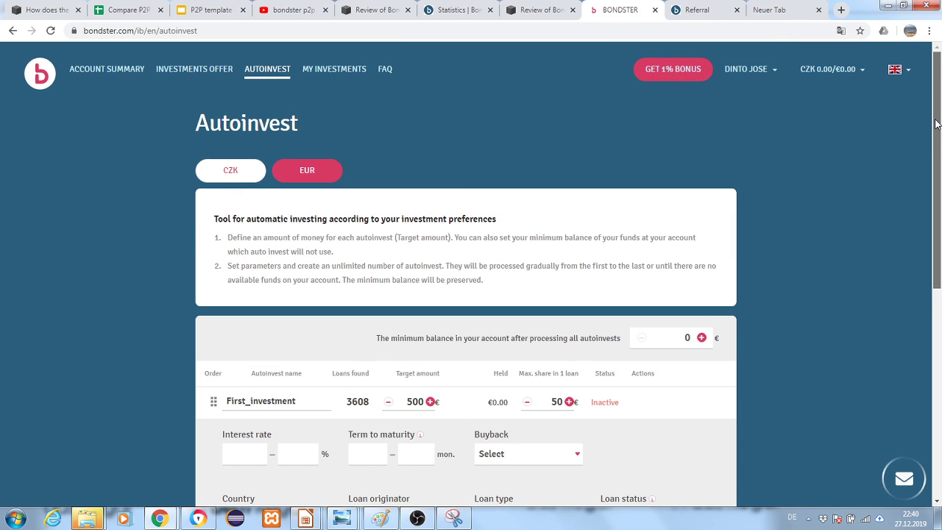